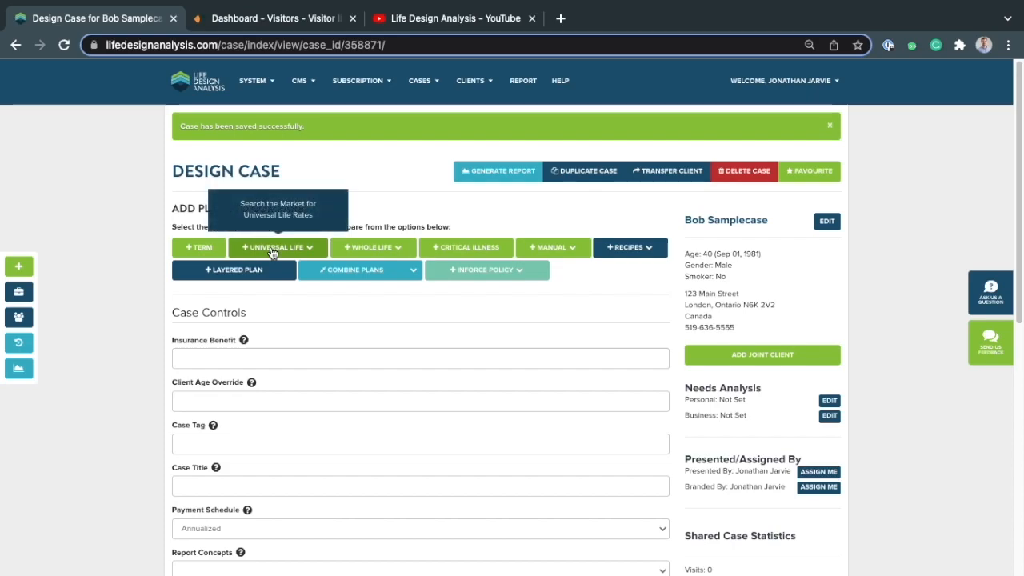
{"action": "left_click", "coordinate": [347, 249]}
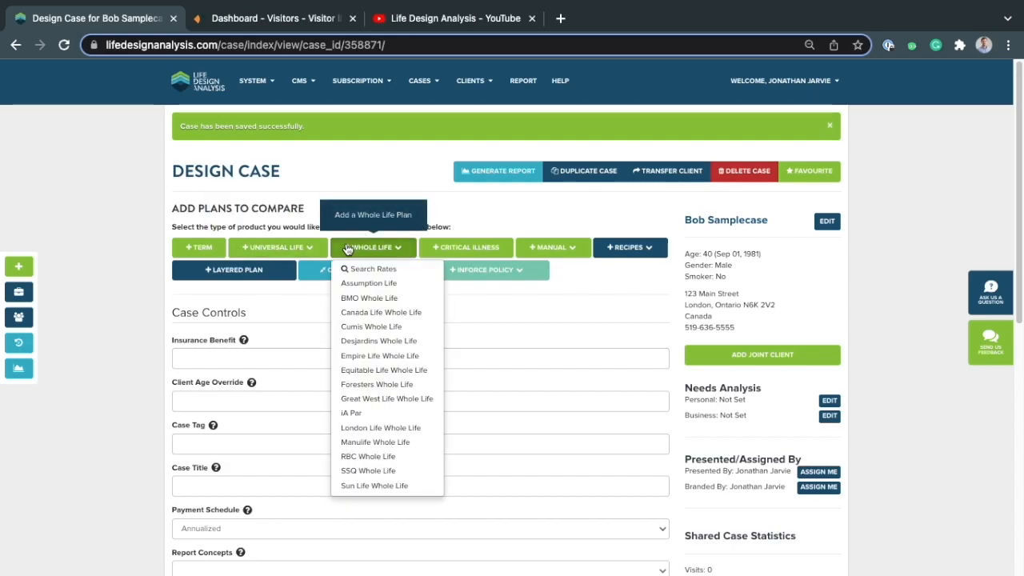
{"action": "left_click", "coordinate": [305, 249]}
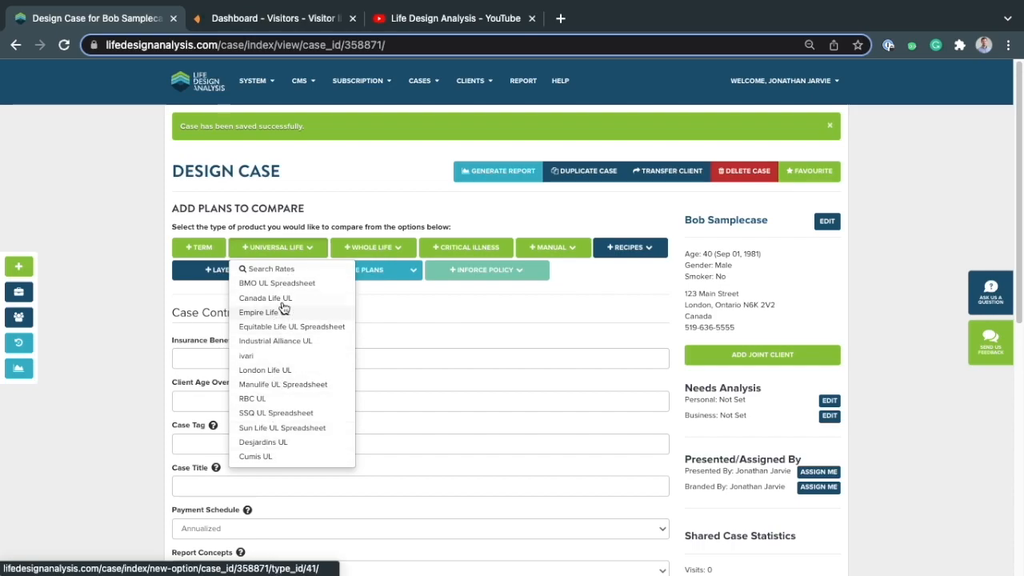
{"action": "left_click", "coordinate": [361, 253]}
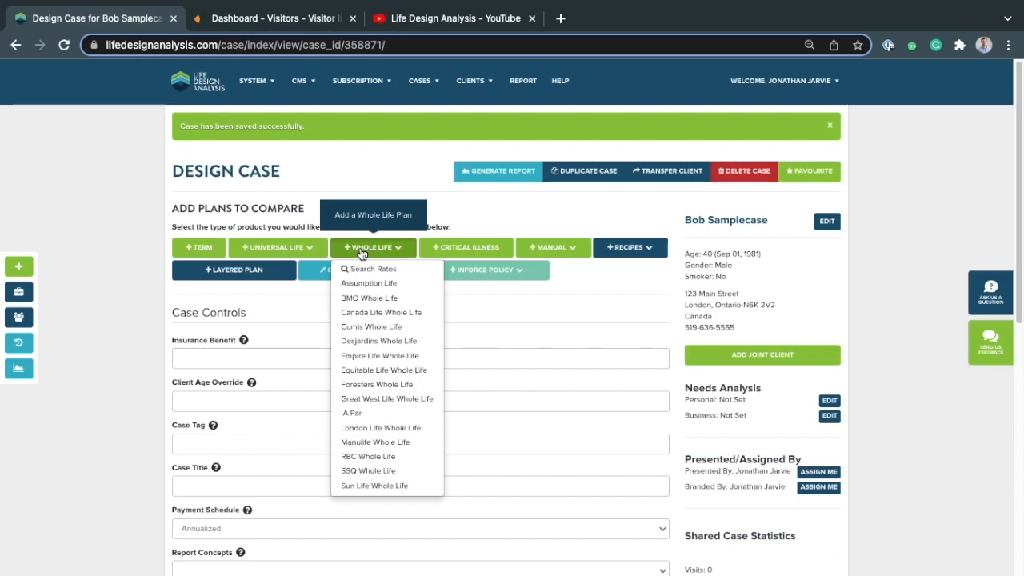
{"action": "left_click", "coordinate": [304, 252]}
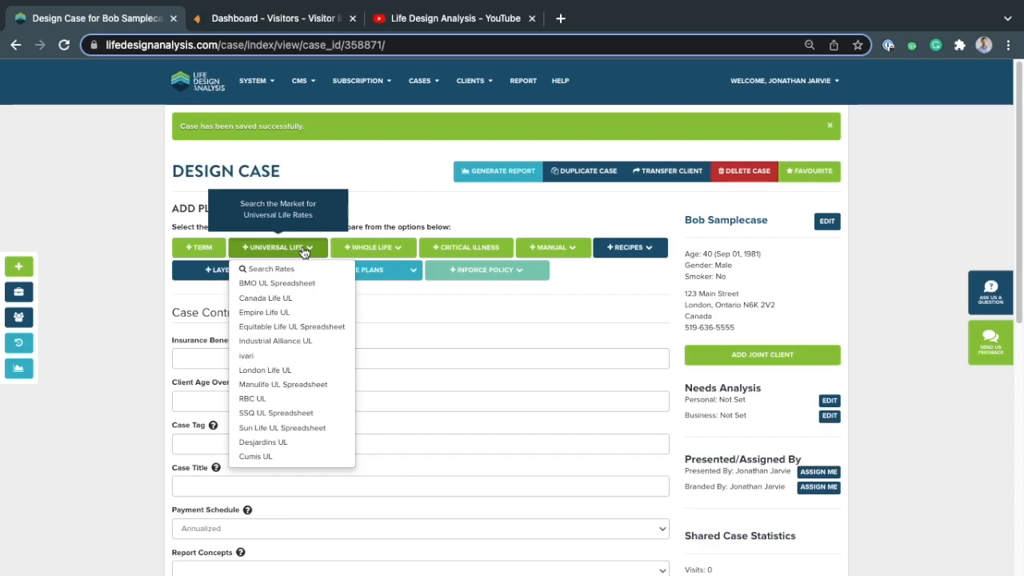
Add a Canada Life Whole Life plan to the design case.
{"action": "left_click", "coordinate": [378, 250]}
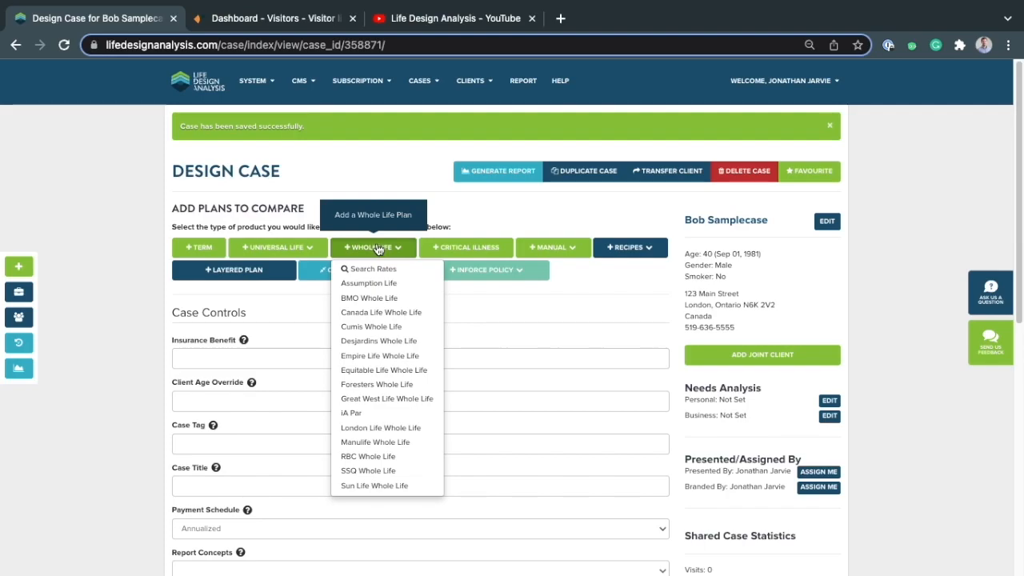
{"action": "left_click", "coordinate": [389, 314]}
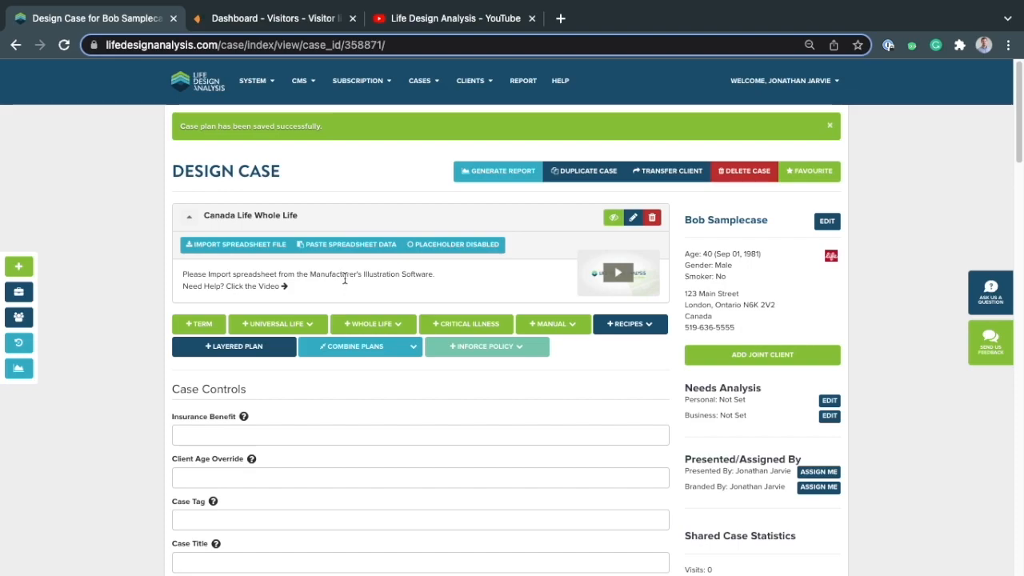
Switch to the Concourse illustration, check its coverage and term riders, and export the yearly illustration data to Excel.
{"action": "key", "text": "ctrl+Right"}
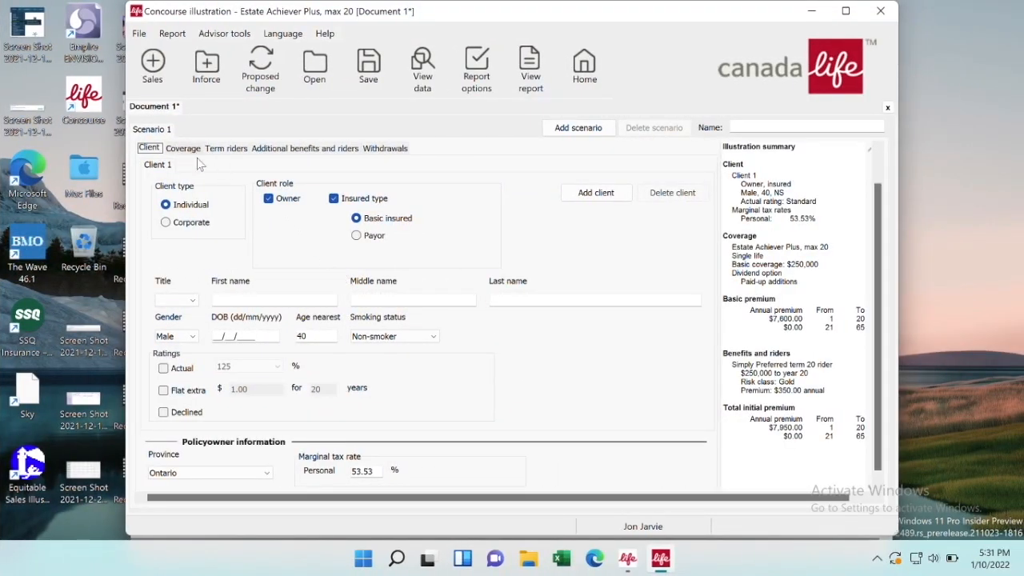
{"action": "scroll", "coordinate": [246, 220], "scroll_direction": "up", "scroll_amount": 1}
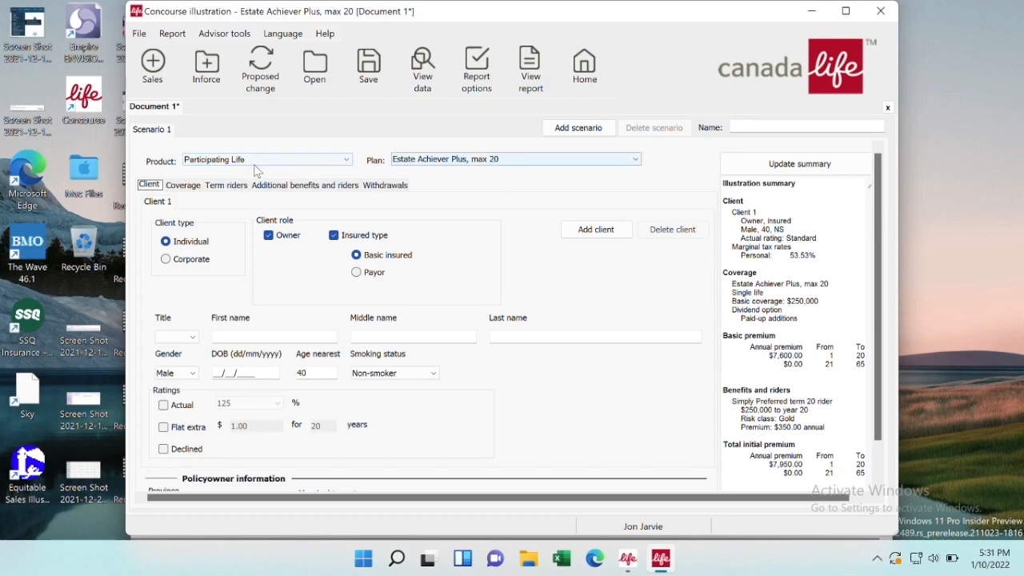
{"action": "left_click", "coordinate": [186, 187]}
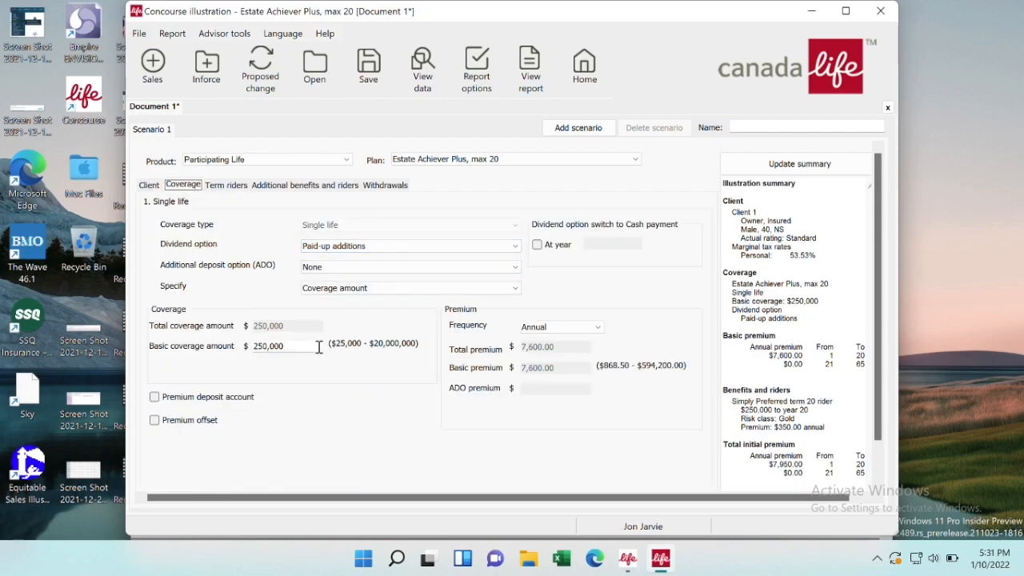
{"action": "left_click", "coordinate": [227, 185]}
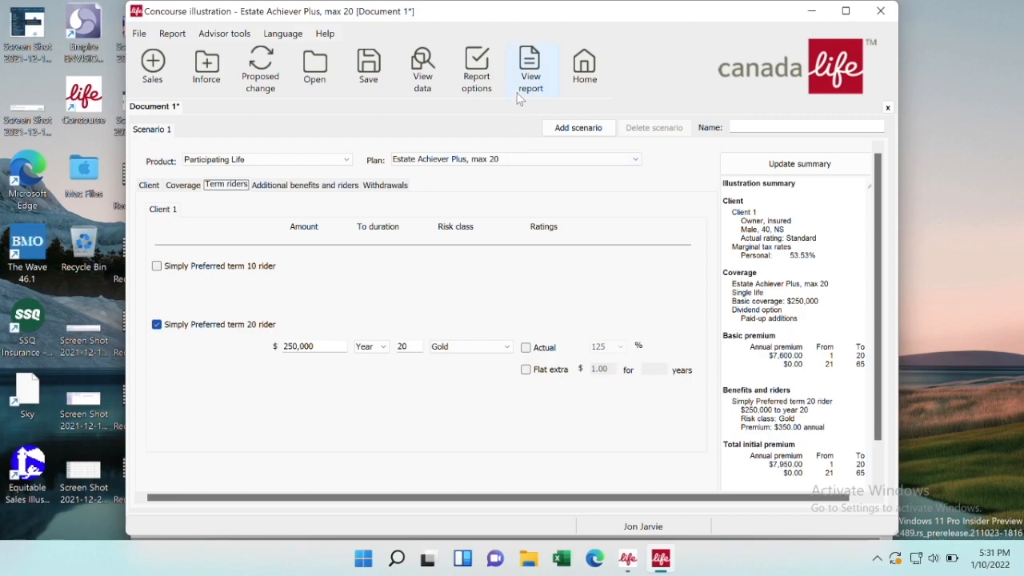
{"action": "left_click", "coordinate": [436, 91]}
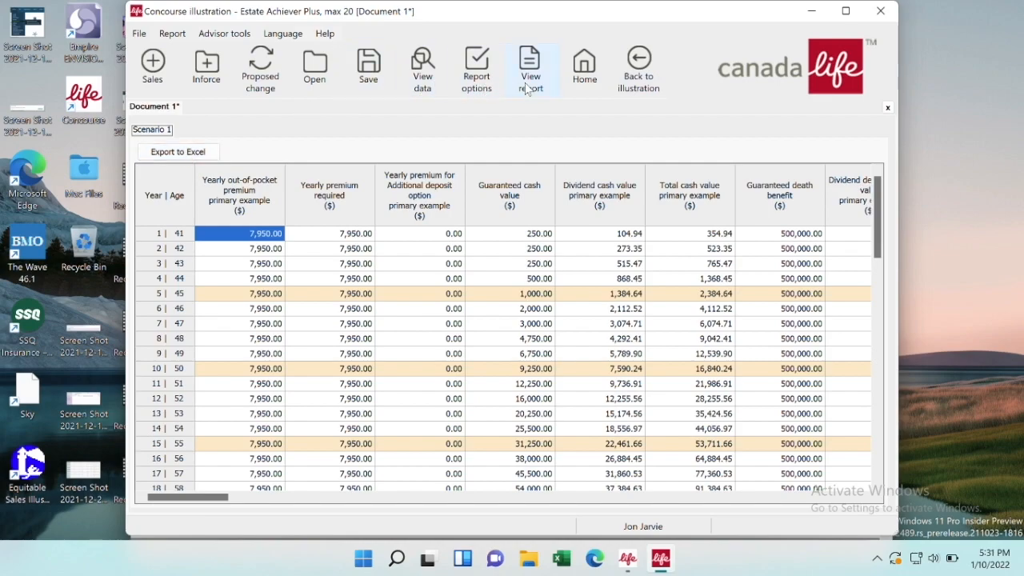
{"action": "left_click", "coordinate": [200, 152]}
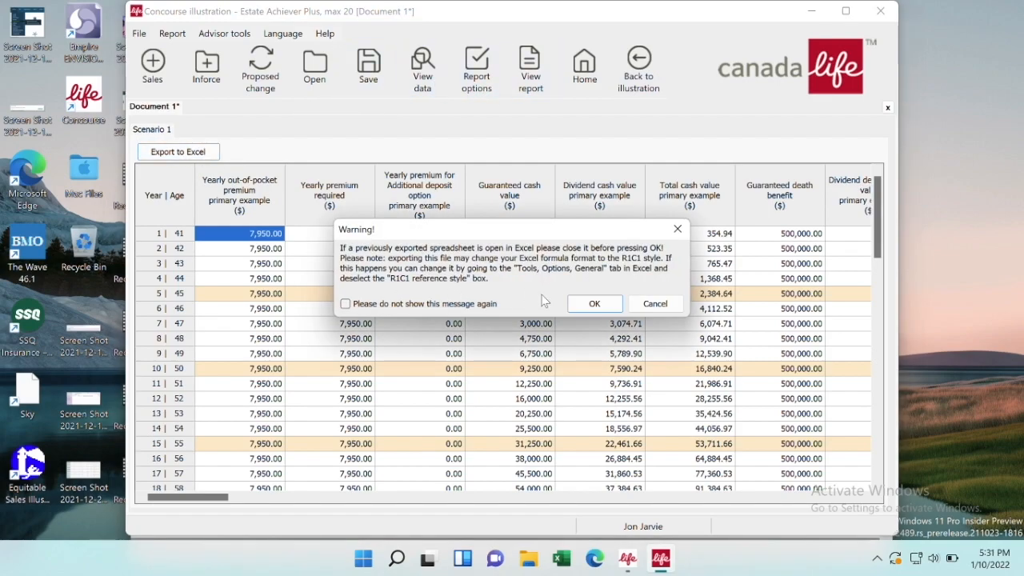
{"action": "left_click", "coordinate": [593, 305]}
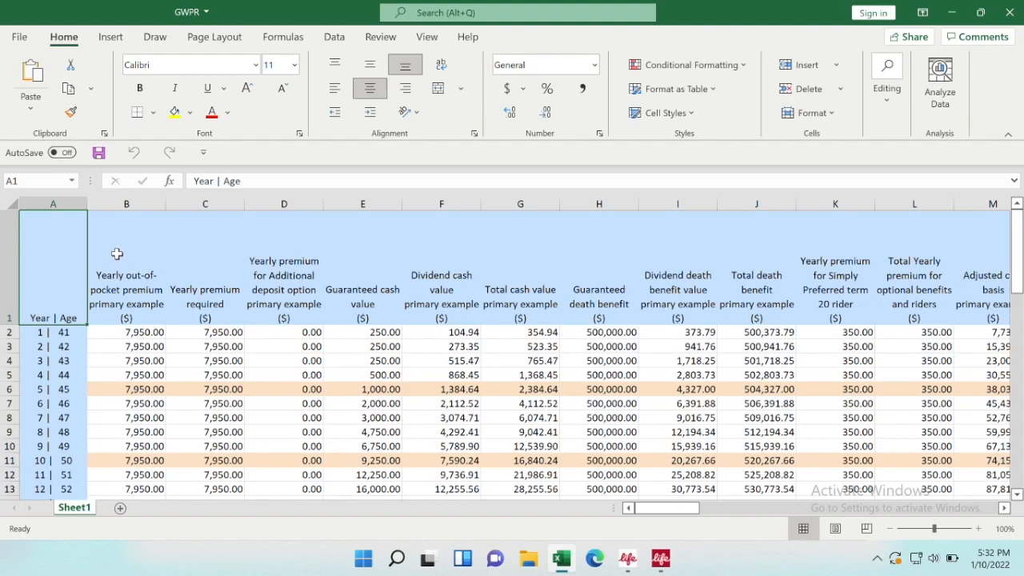
Copy the entire exported illustration sheet, including the header row.
{"action": "left_click", "coordinate": [63, 204]}
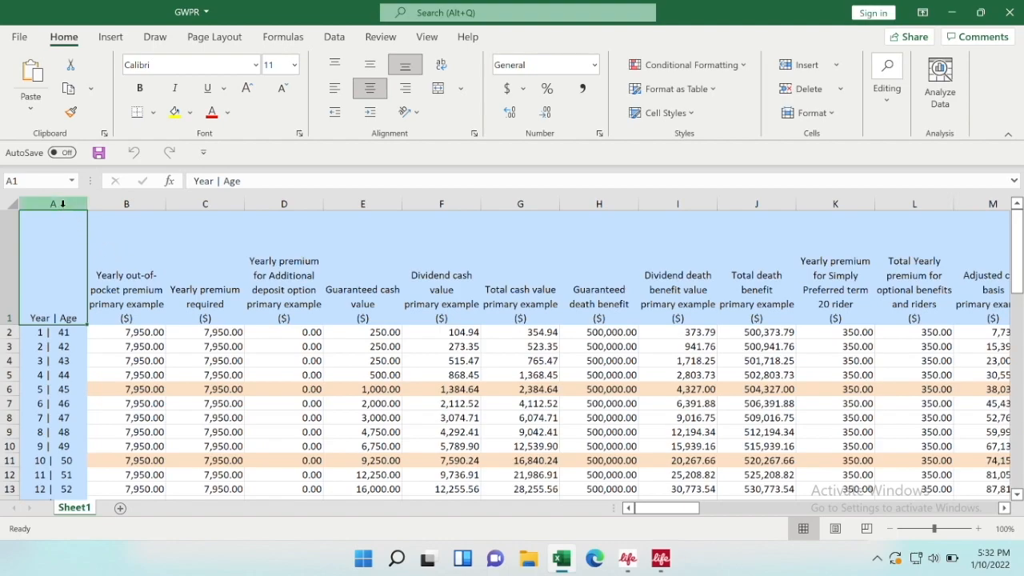
{"action": "left_click", "coordinate": [9, 199]}
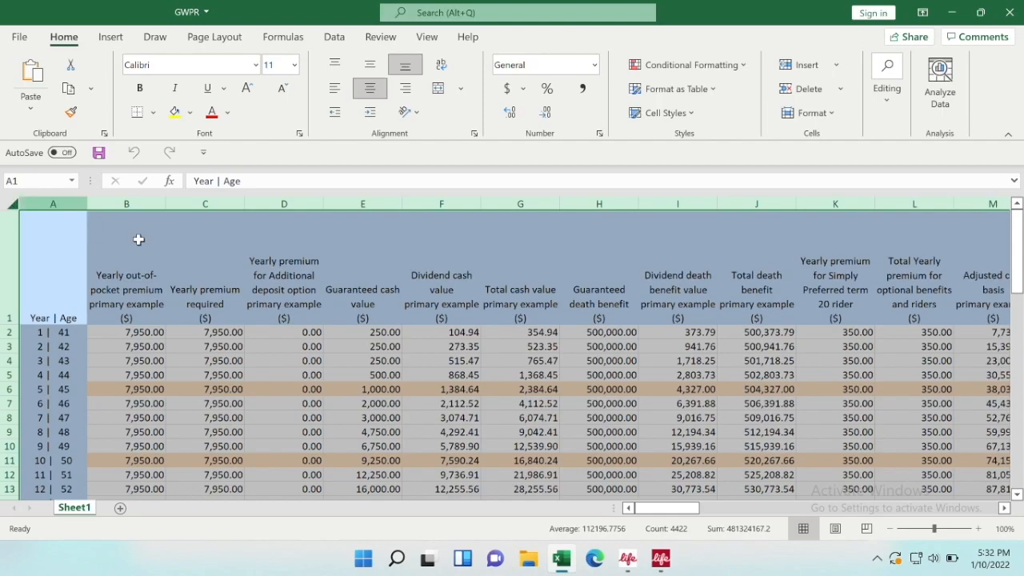
{"action": "right_click", "coordinate": [299, 275]}
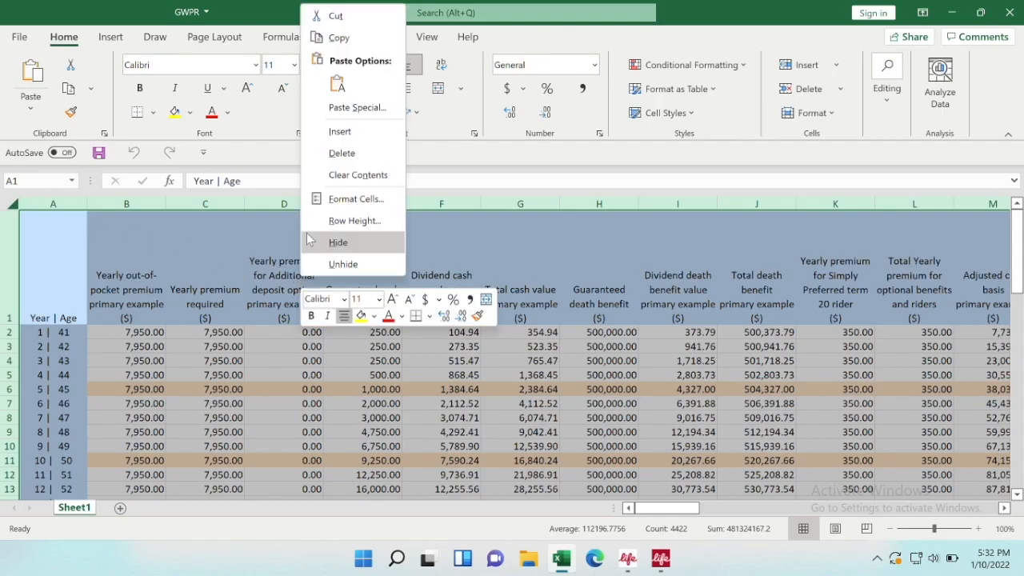
{"action": "left_click", "coordinate": [339, 38]}
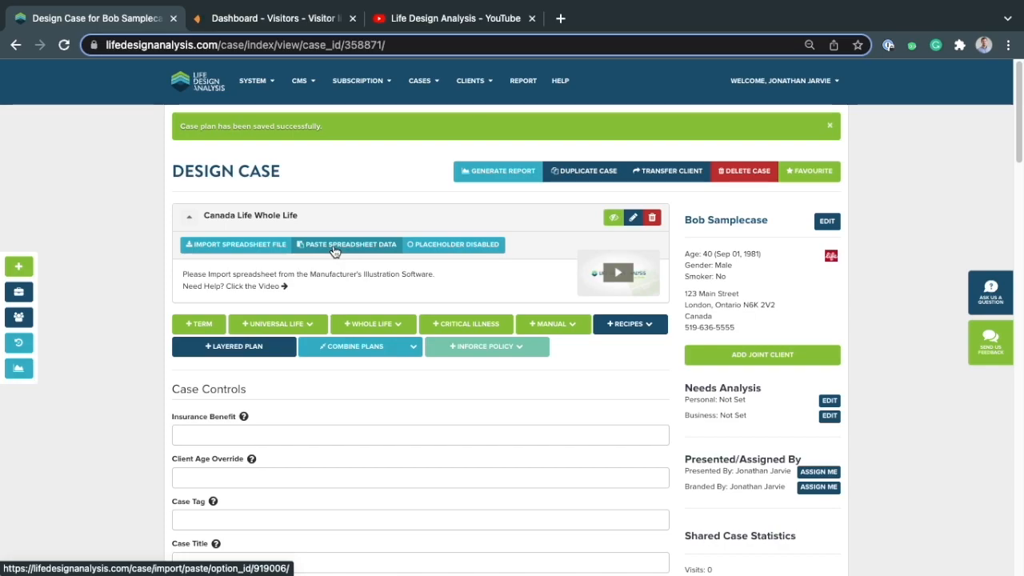
Paste the copied spreadsheet data into the Canada Life Whole Life plan and upload it.
{"action": "left_click", "coordinate": [334, 245]}
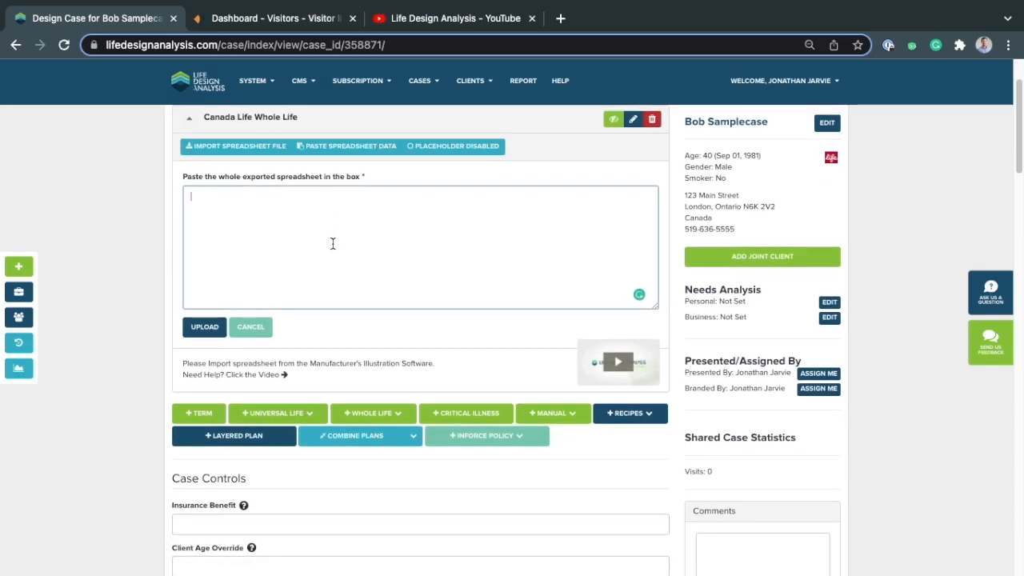
{"action": "right_click", "coordinate": [256, 203]}
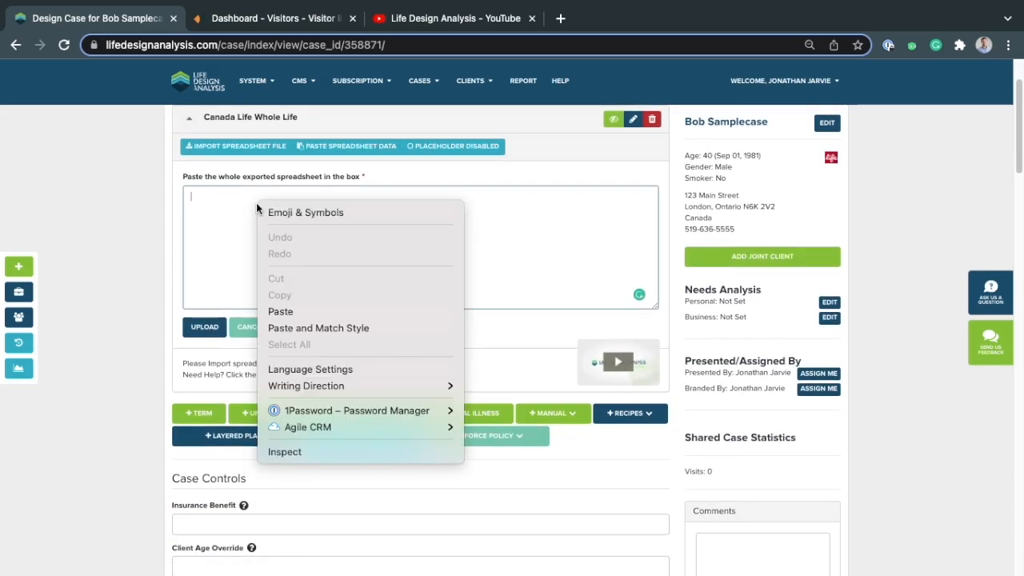
{"action": "left_click", "coordinate": [288, 312]}
{"action": "left_click", "coordinate": [198, 328]}
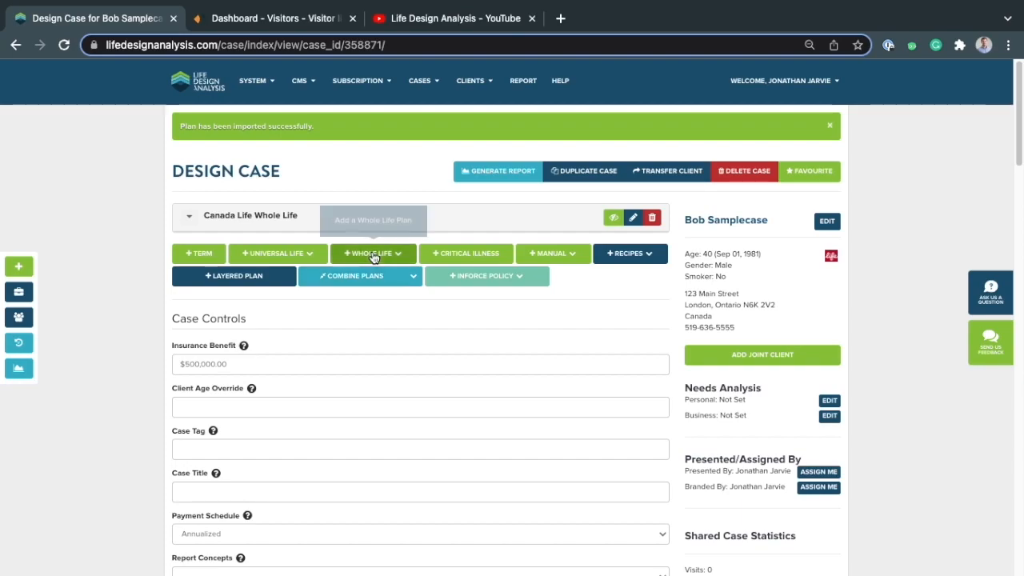
{"action": "left_click", "coordinate": [374, 293]}
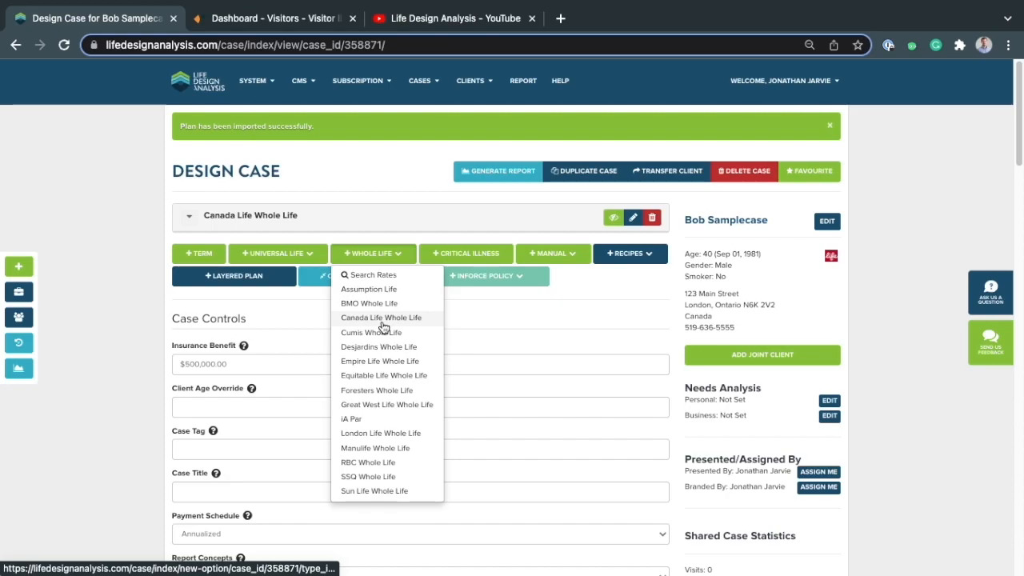
{"action": "left_click", "coordinate": [366, 164]}
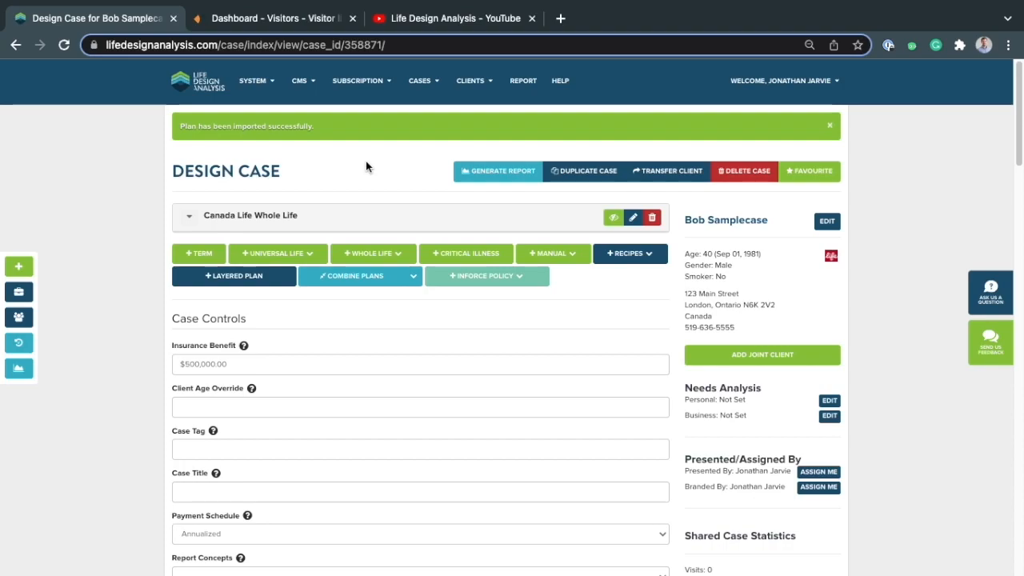
Read through the Canada Life pasting guide from the Help Centre and return to the design case.
{"action": "left_click", "coordinate": [560, 92]}
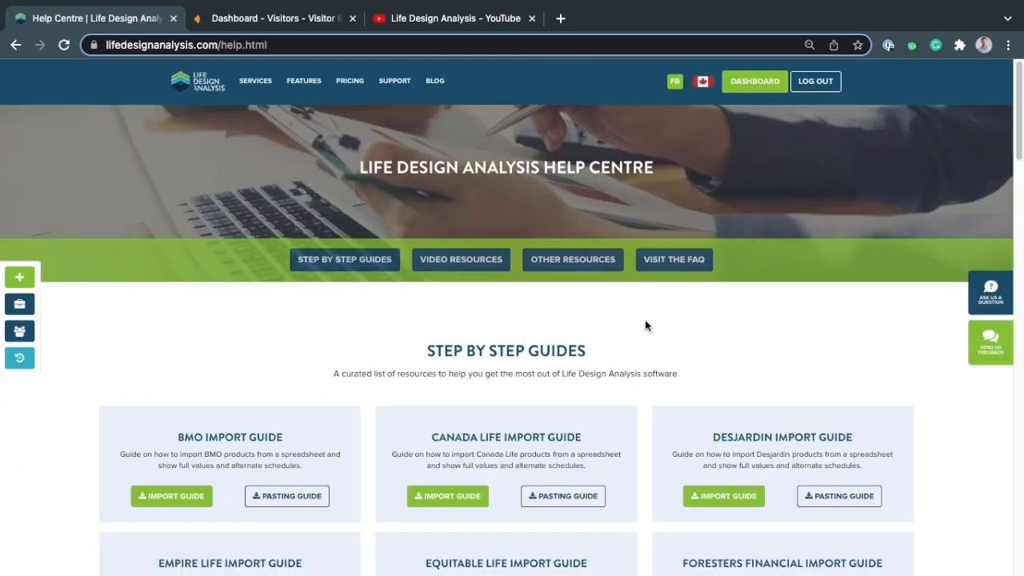
{"action": "scroll", "coordinate": [645, 320], "scroll_direction": "down", "scroll_amount": 3}
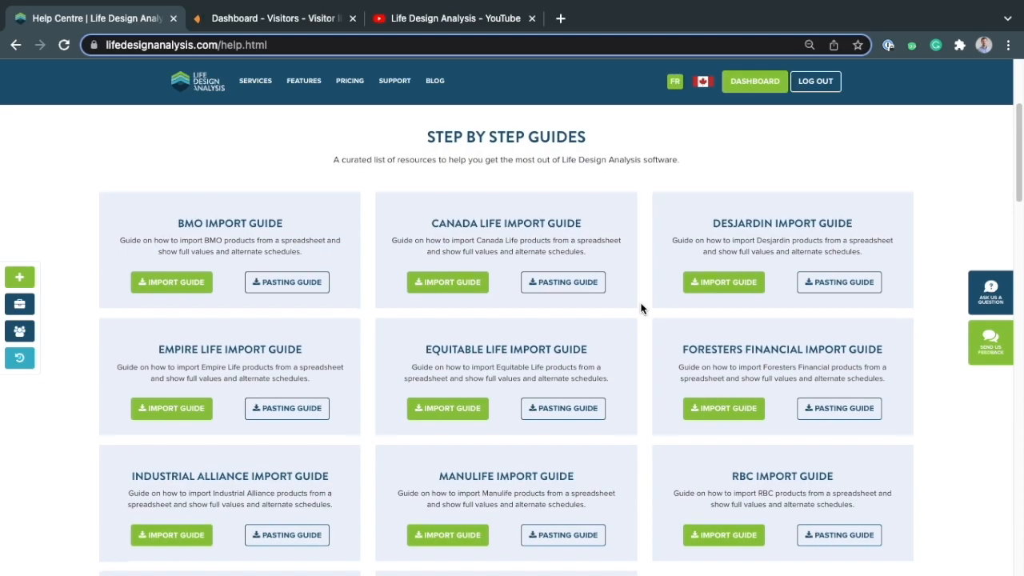
{"action": "scroll", "coordinate": [640, 308], "scroll_direction": "down", "scroll_amount": 1}
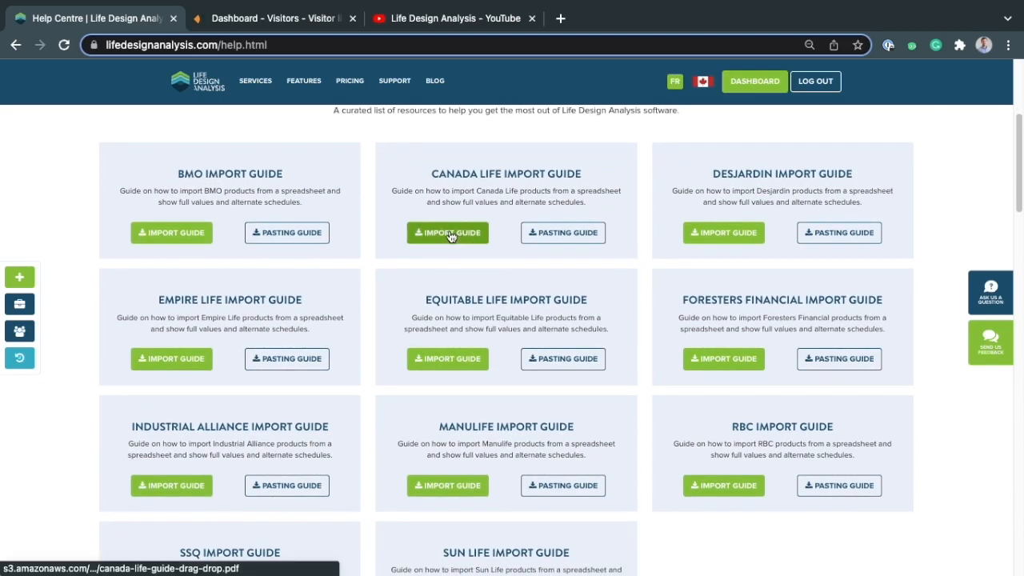
{"action": "left_click", "coordinate": [561, 239]}
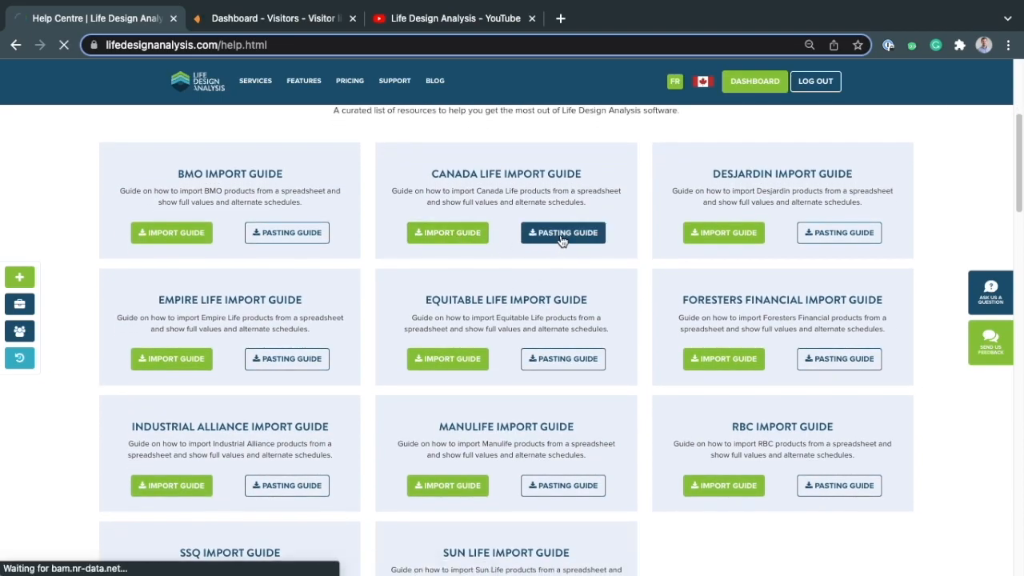
{"action": "scroll", "coordinate": [588, 273], "scroll_direction": "down", "scroll_amount": 3}
{"action": "scroll", "coordinate": [588, 277], "scroll_direction": "down", "scroll_amount": 7}
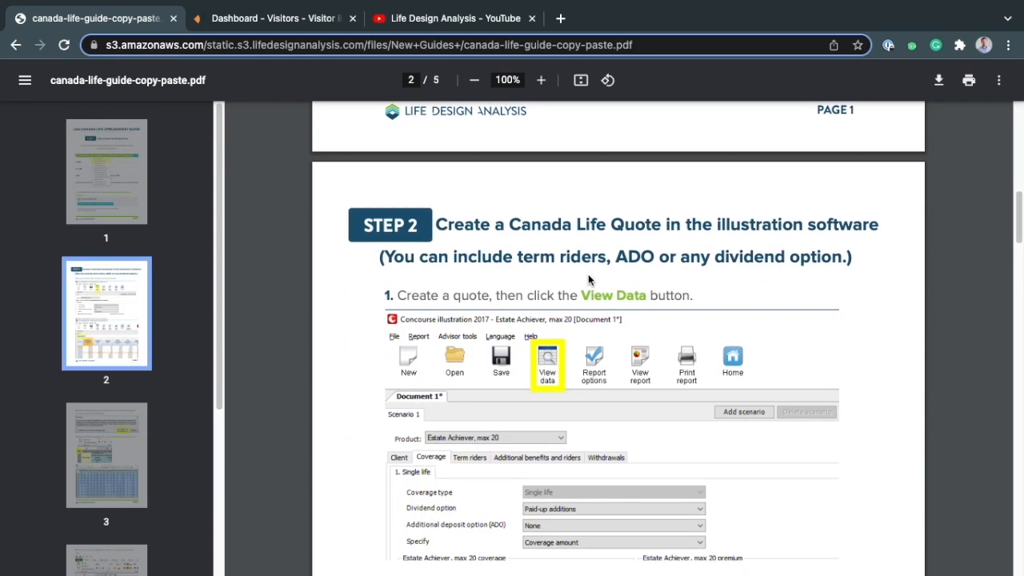
{"action": "scroll", "coordinate": [588, 279], "scroll_direction": "down", "scroll_amount": 6}
{"action": "scroll", "coordinate": [588, 279], "scroll_direction": "down", "scroll_amount": 9}
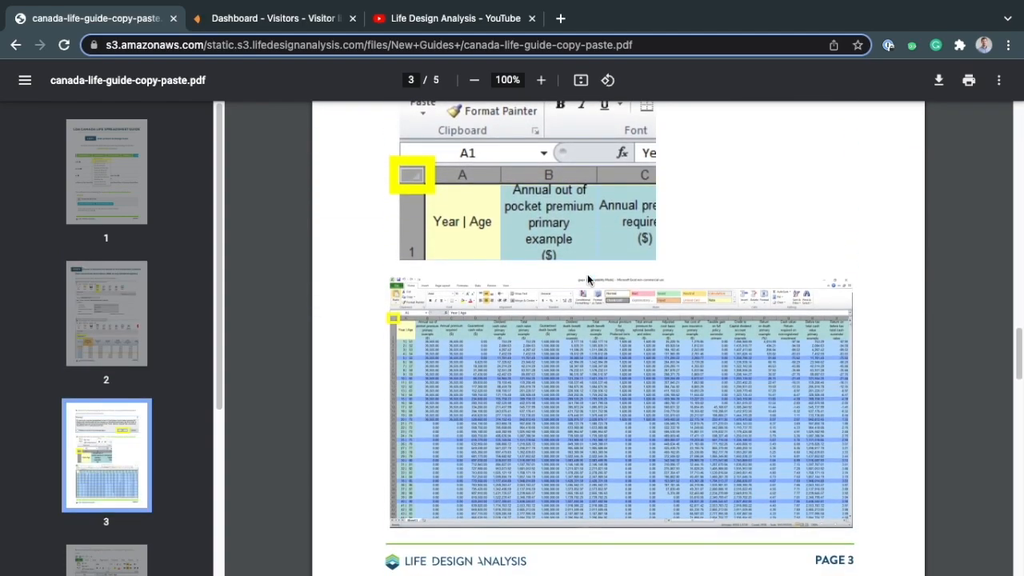
{"action": "scroll", "coordinate": [587, 278], "scroll_direction": "down", "scroll_amount": 9}
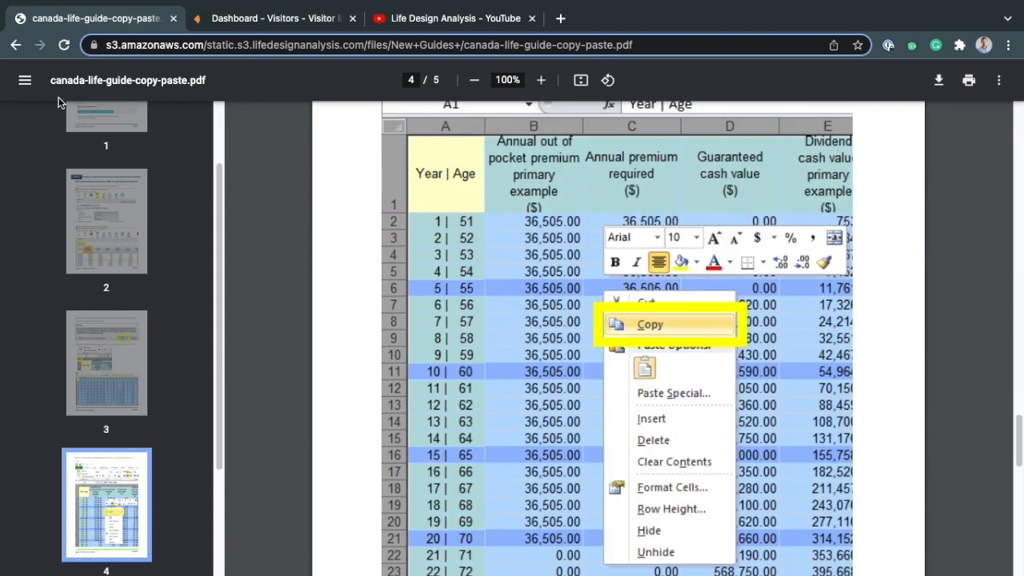
{"action": "left_click", "coordinate": [18, 47]}
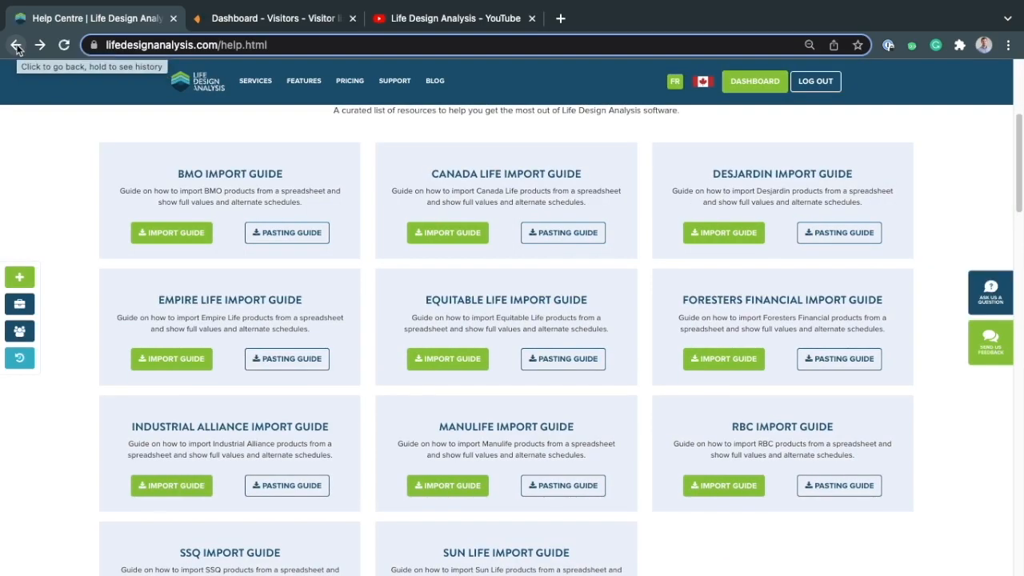
{"action": "left_click", "coordinate": [17, 47]}
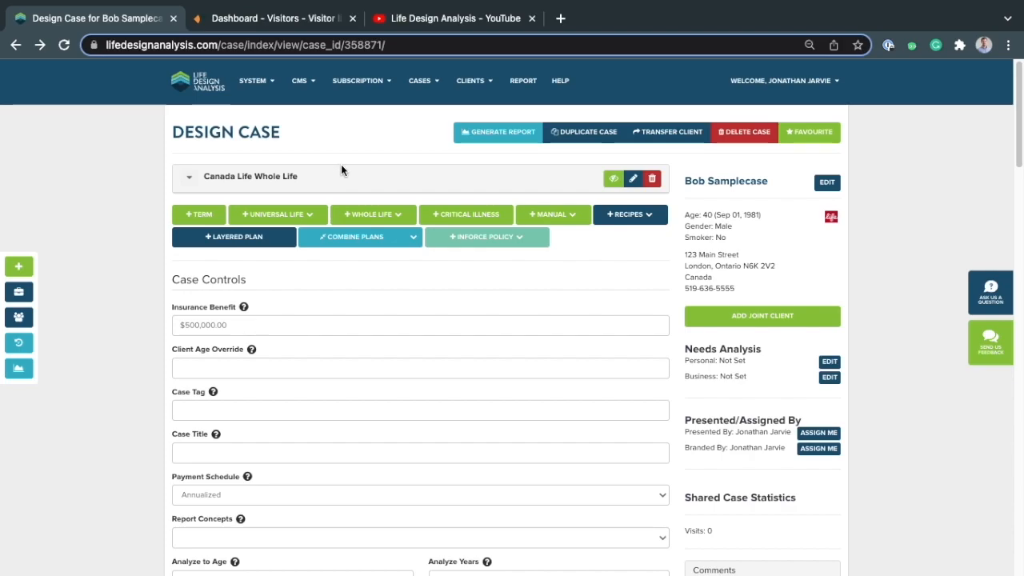
Rename the Canada Life plan to "Canada Life Whole Life-20 Pay (PUA)", fill in its description, and save the plan.
{"action": "left_click", "coordinate": [632, 181]}
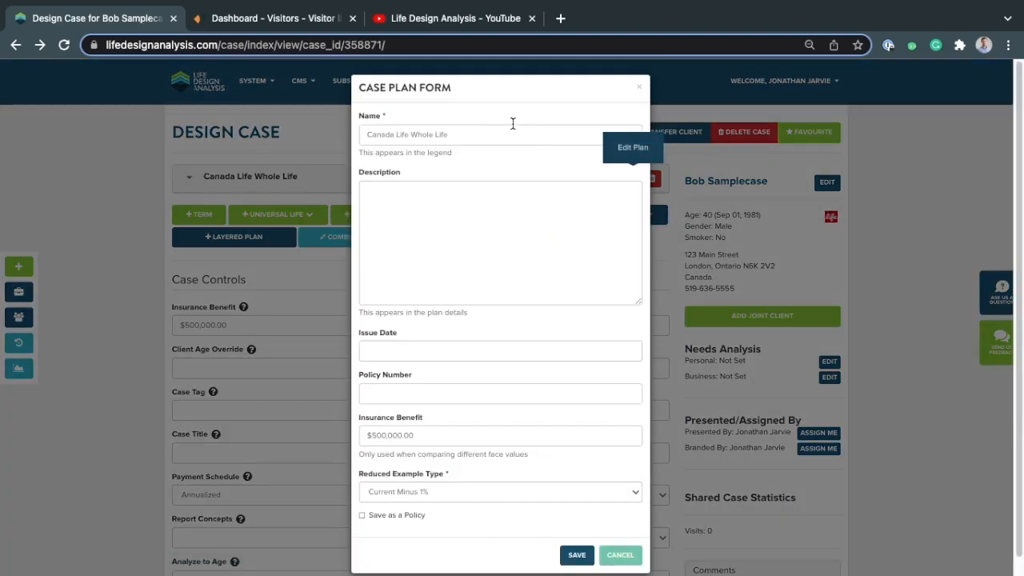
{"action": "left_click", "coordinate": [478, 140]}
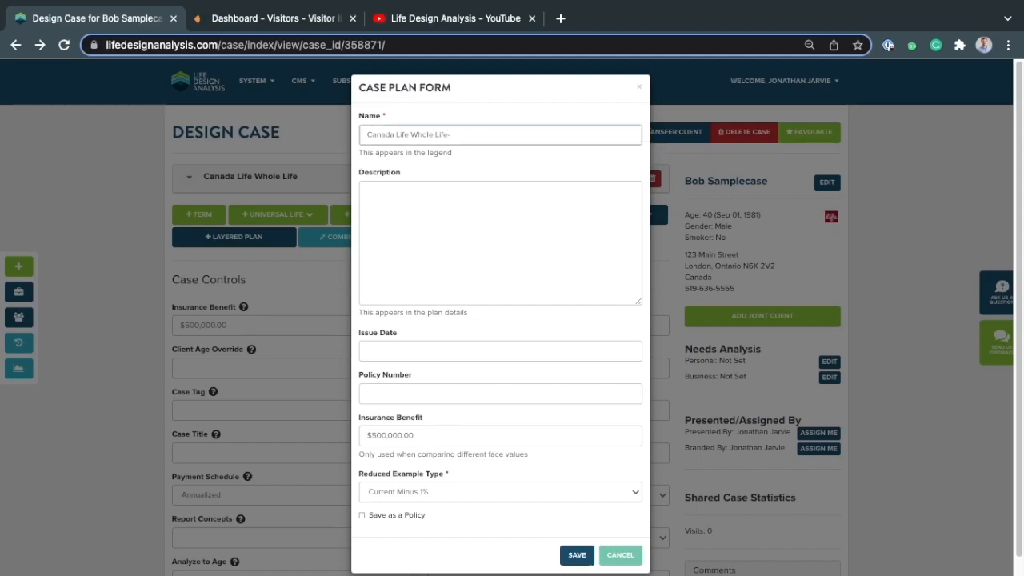
{"action": "type", "text": "-20 Pay (PUA"}
{"action": "left_click", "coordinate": [483, 206]}
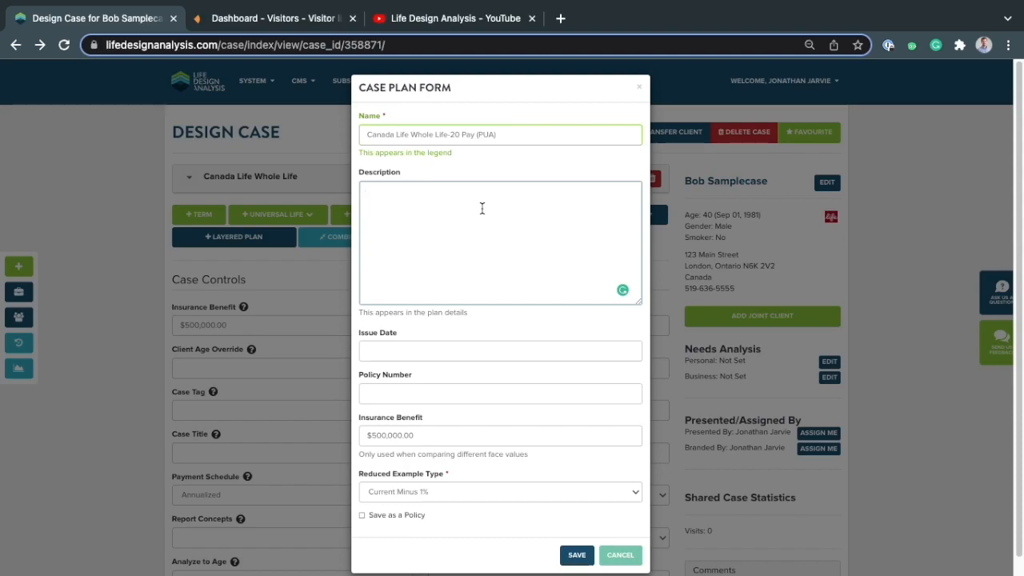
{"action": "type", "text": "Inc"}
{"action": "left_click", "coordinate": [577, 554]}
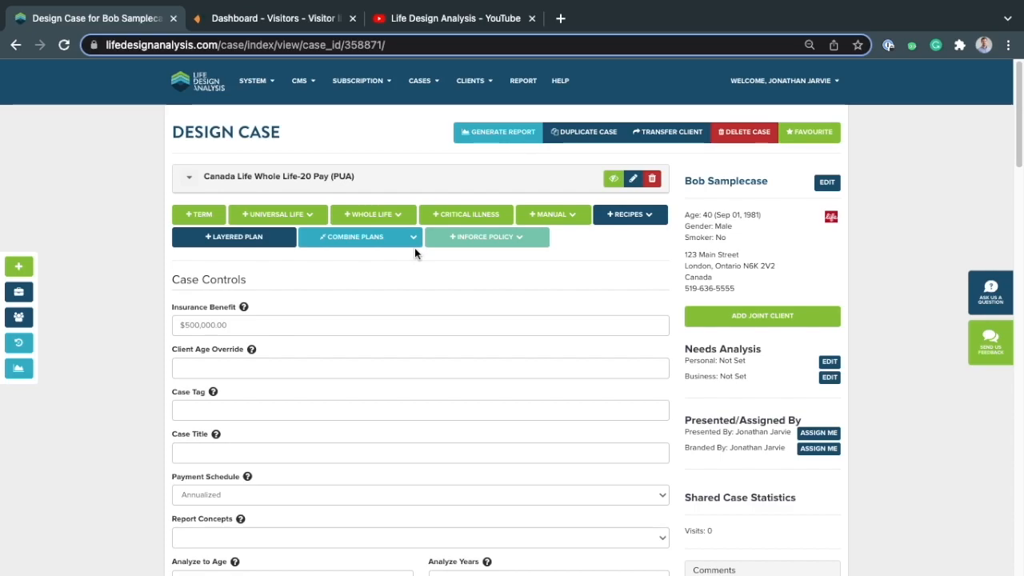
Generate the case report and review its premium schedule, term rider description, and the Annual Premium Schedule and Sum of Premiums charts.
{"action": "left_click", "coordinate": [473, 135]}
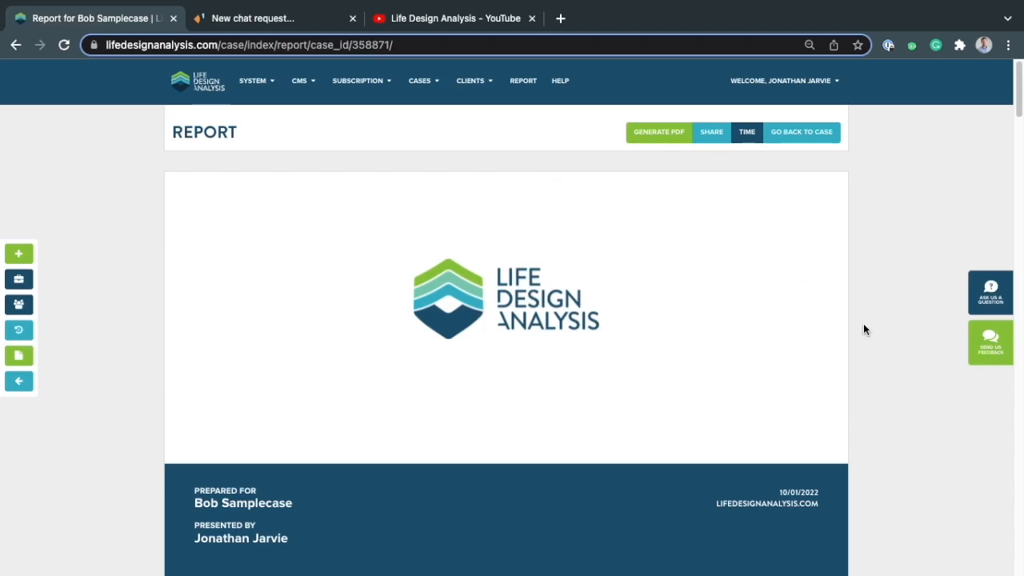
{"action": "scroll", "coordinate": [863, 324], "scroll_direction": "down", "scroll_amount": 4}
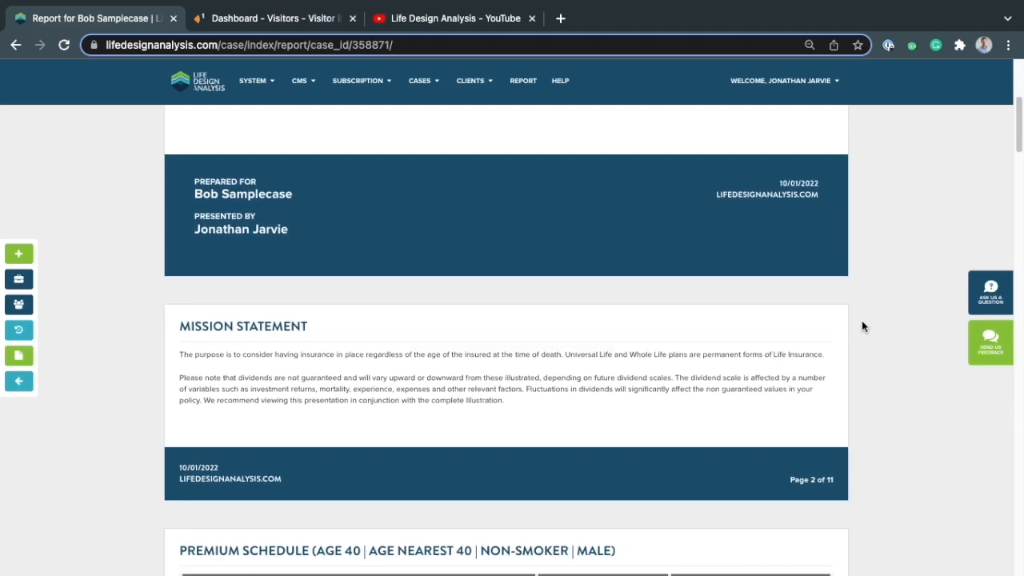
{"action": "scroll", "coordinate": [862, 320], "scroll_direction": "down", "scroll_amount": 3}
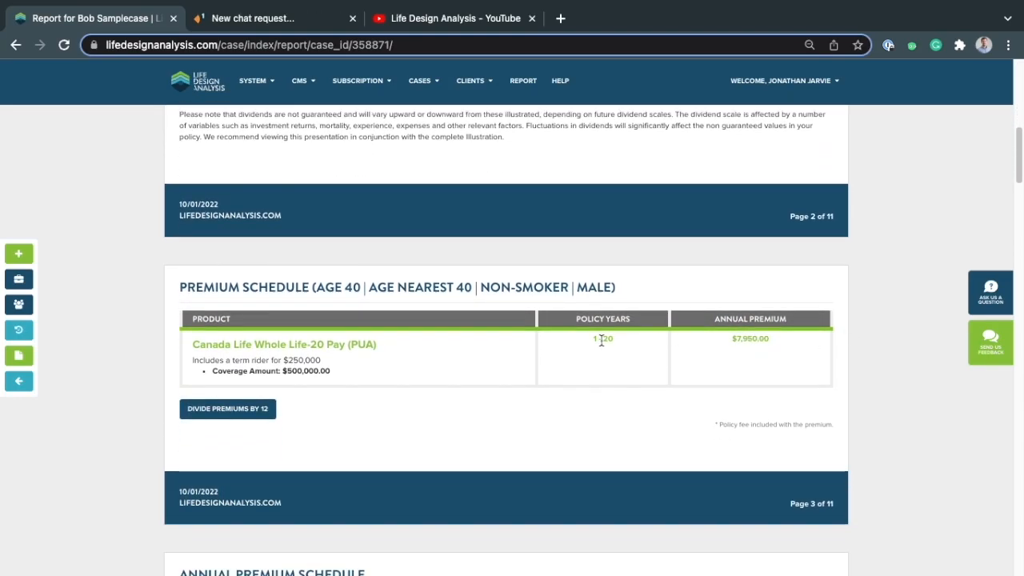
{"action": "left_click_drag", "start_coordinate": [197, 359], "coordinate": [326, 365]}
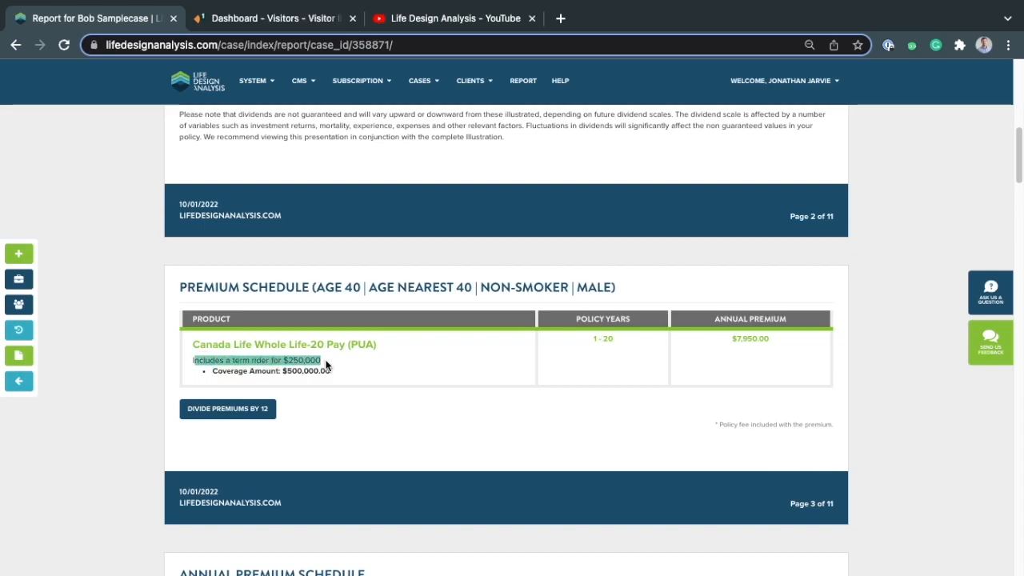
{"action": "left_click", "coordinate": [328, 362]}
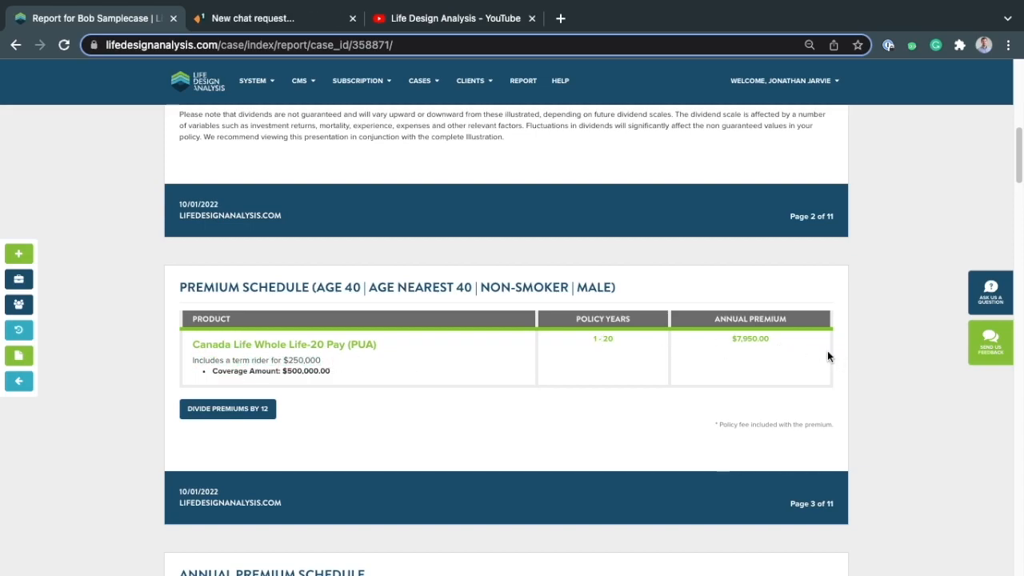
{"action": "scroll", "coordinate": [828, 351], "scroll_direction": "down", "scroll_amount": 3}
{"action": "scroll", "coordinate": [800, 352], "scroll_direction": "down", "scroll_amount": 2}
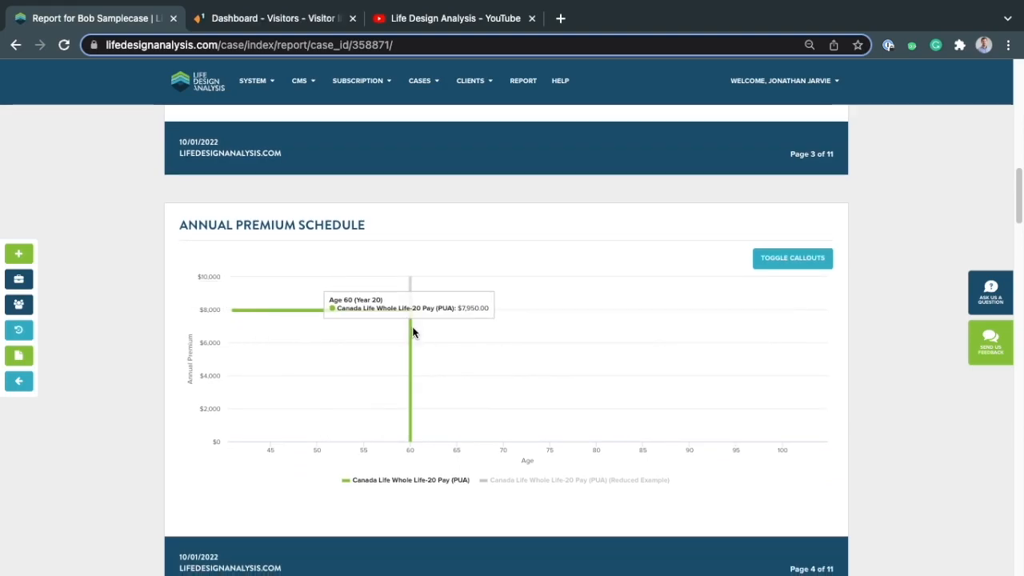
{"action": "scroll", "coordinate": [422, 332], "scroll_direction": "down", "scroll_amount": 5}
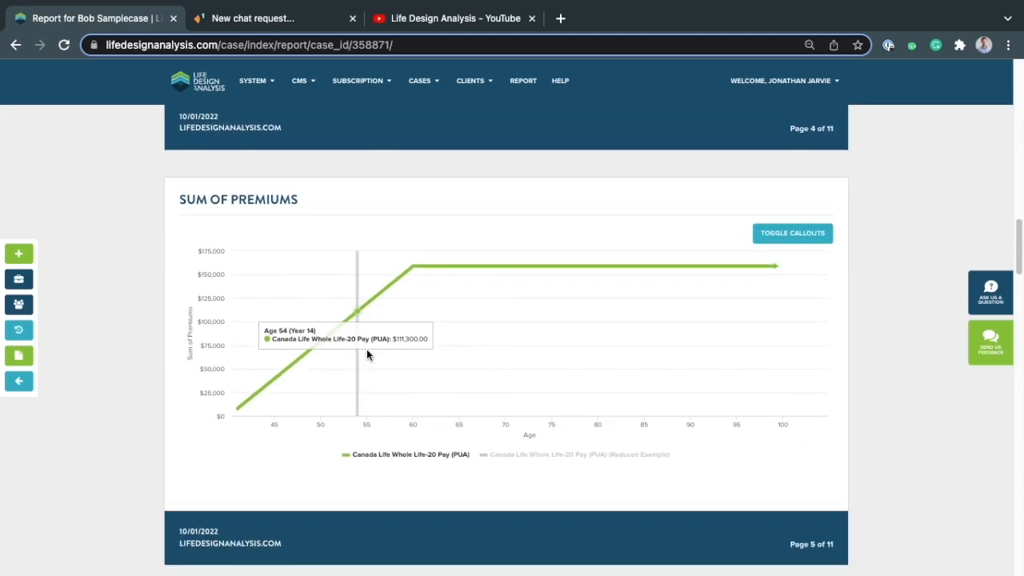
In the Total Cash Value chart, replace the total series with Guaranteed Cash Value, and swap that for Total Cash Value (Reduced Example).
{"action": "scroll", "coordinate": [496, 332], "scroll_direction": "down", "scroll_amount": 5}
{"action": "scroll", "coordinate": [489, 335], "scroll_direction": "down", "scroll_amount": 1}
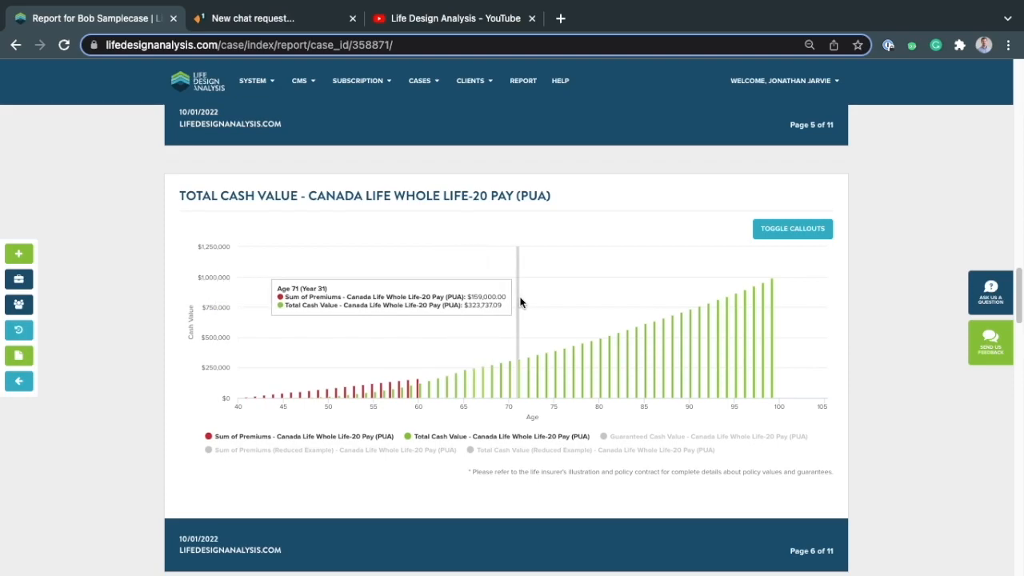
{"action": "left_click", "coordinate": [570, 436]}
{"action": "left_click", "coordinate": [636, 437]}
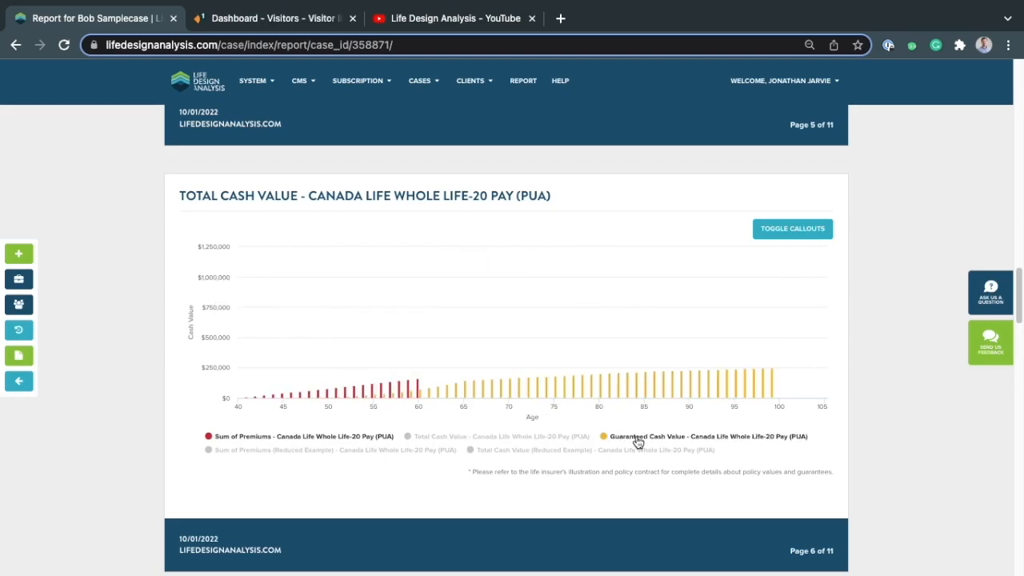
{"action": "left_click", "coordinate": [637, 439]}
{"action": "left_click", "coordinate": [630, 452]}
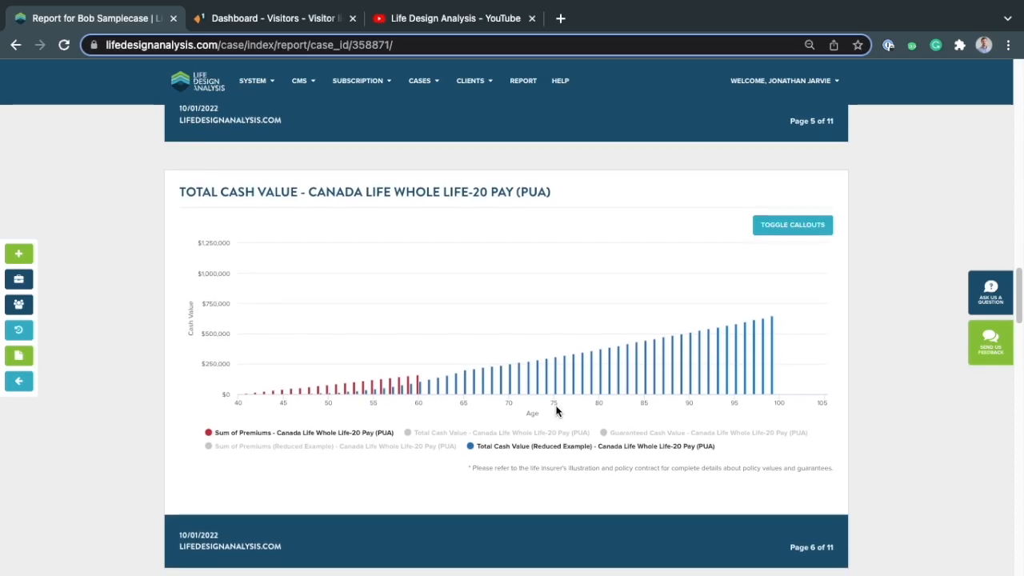
Add the callout "Term rider ends here" at age 60 on the Total Coverage Amount chart, and toggle the chart's callouts off and on.
{"action": "scroll", "coordinate": [553, 410], "scroll_direction": "down", "scroll_amount": 4}
{"action": "scroll", "coordinate": [416, 376], "scroll_direction": "down", "scroll_amount": 1}
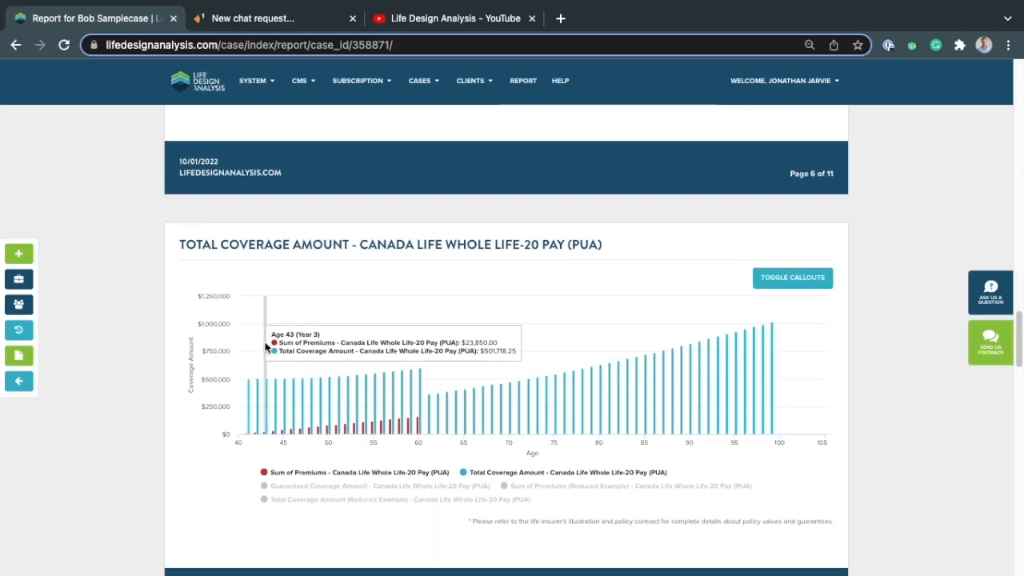
{"action": "scroll", "coordinate": [272, 340], "scroll_direction": "down", "scroll_amount": 1}
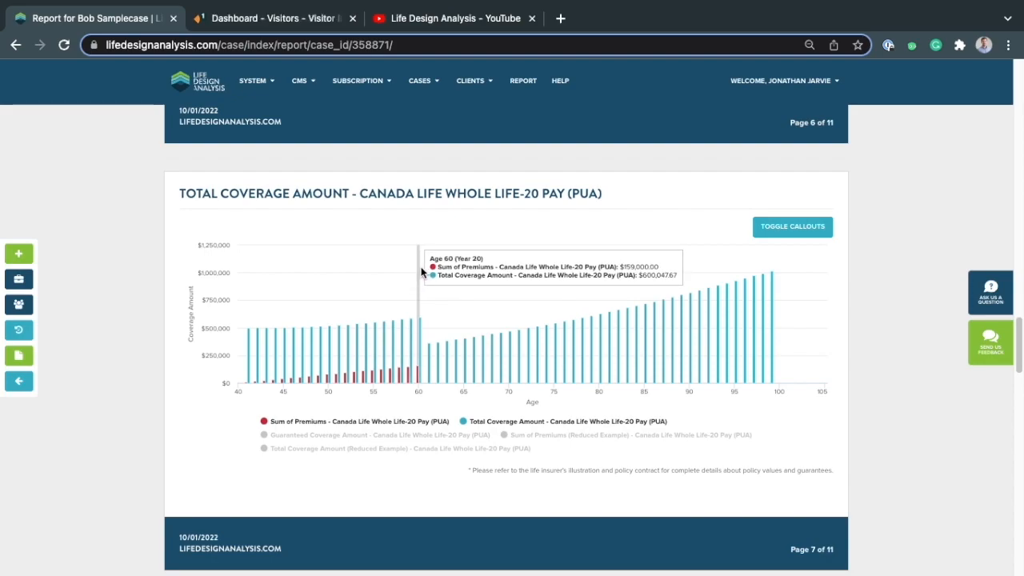
{"action": "left_click", "coordinate": [419, 322]}
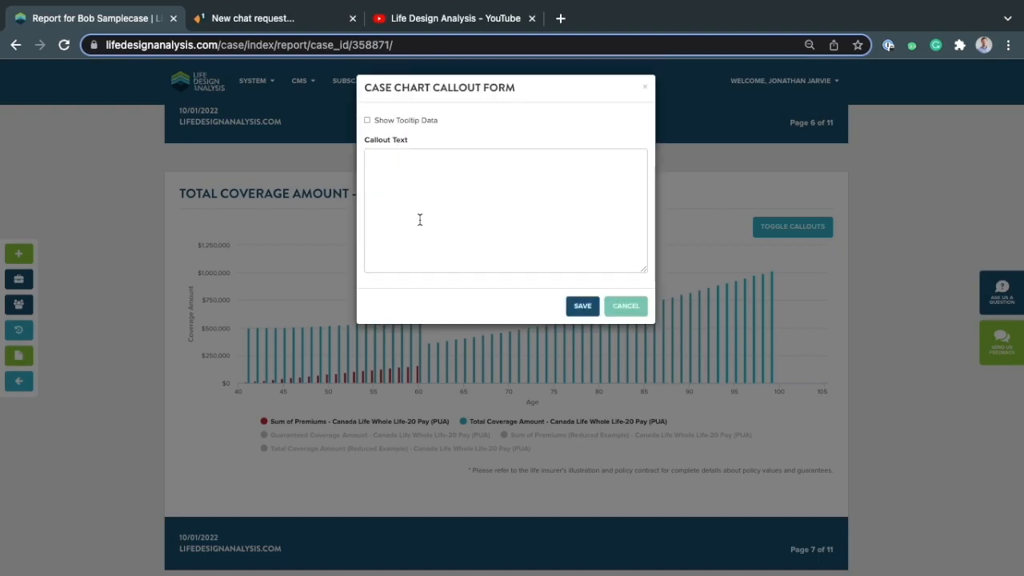
{"action": "left_click", "coordinate": [391, 157]}
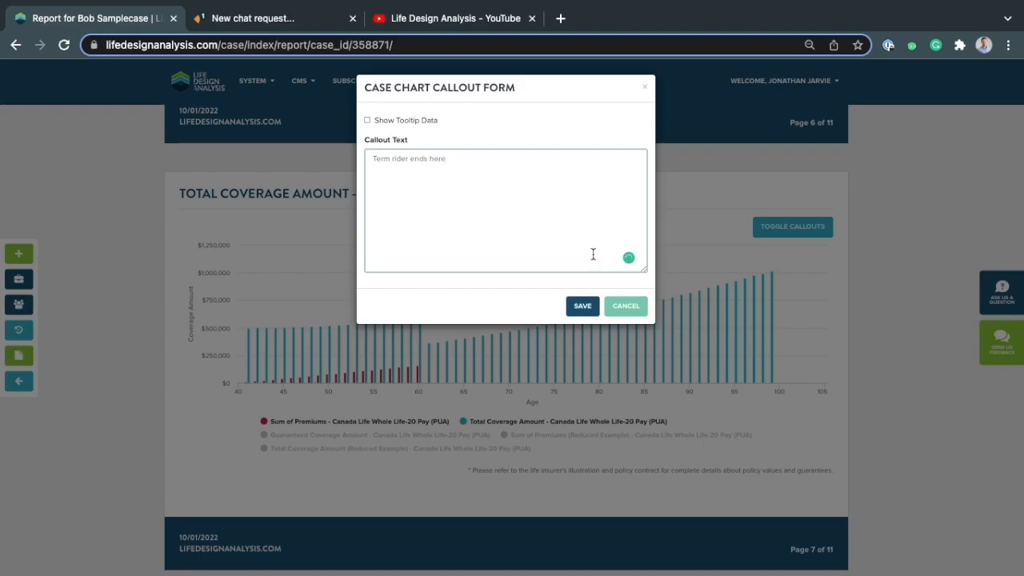
{"action": "left_click", "coordinate": [586, 303]}
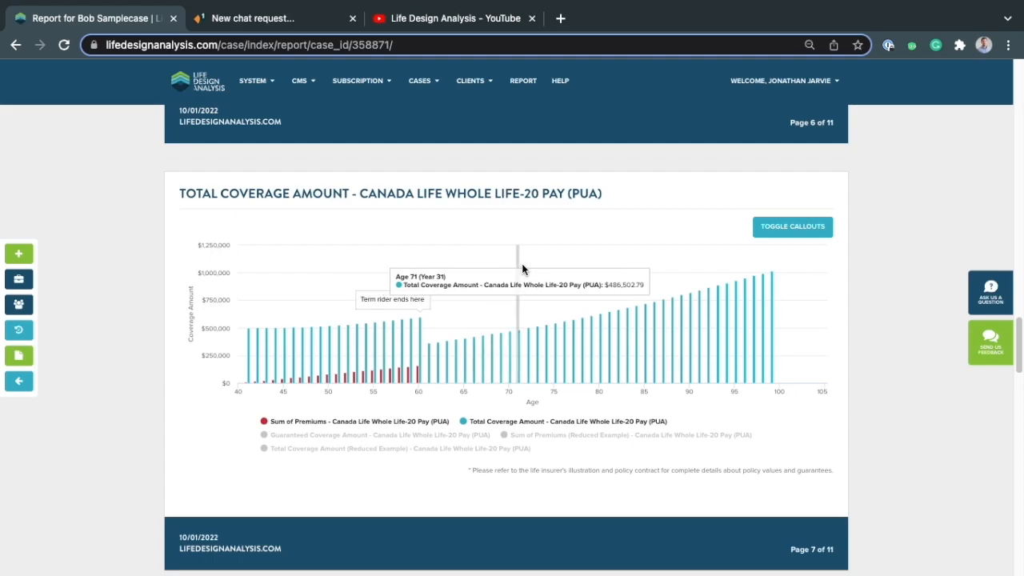
{"action": "left_click", "coordinate": [788, 228]}
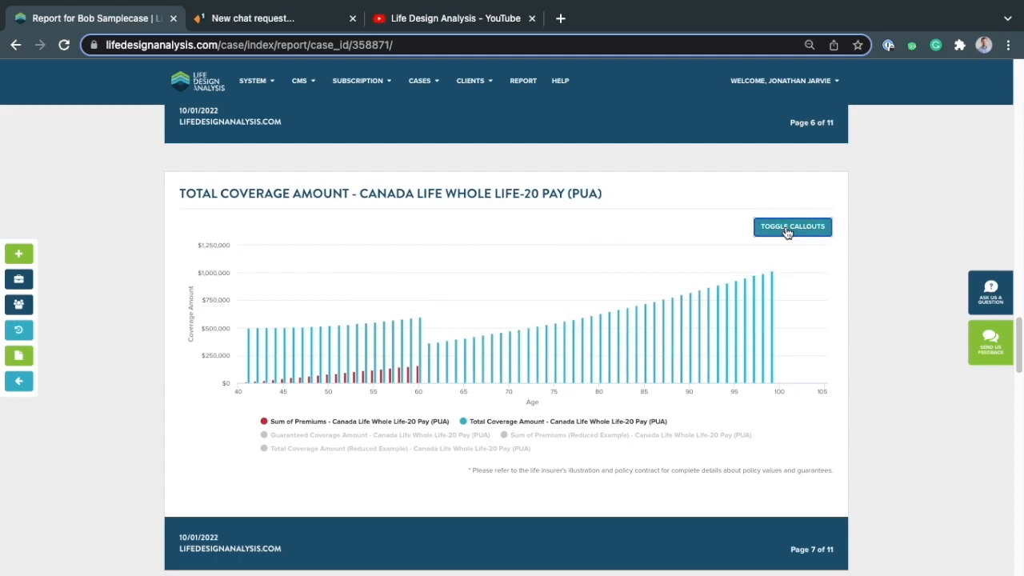
{"action": "left_click", "coordinate": [788, 233]}
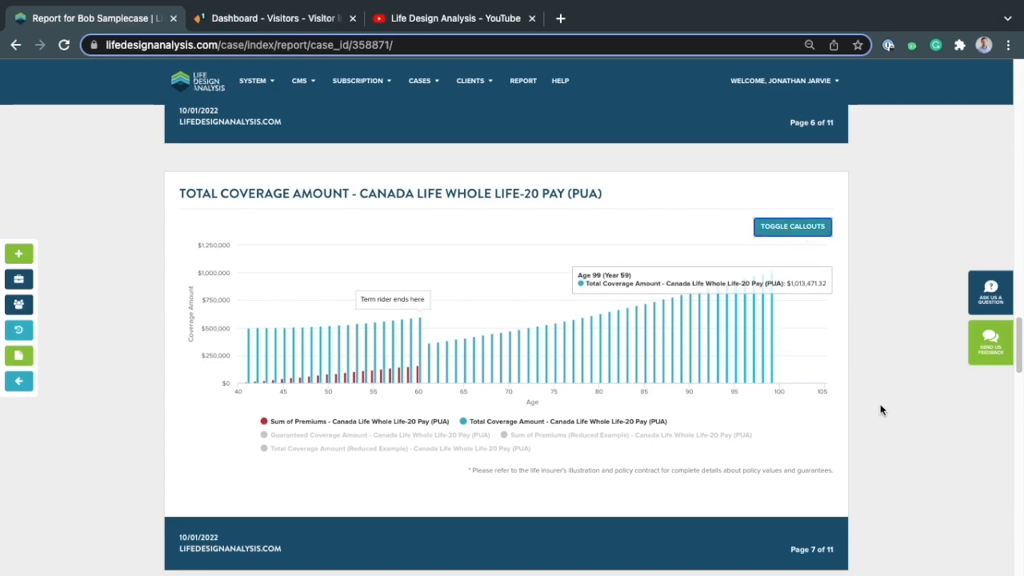
Review the report's Presentation Summary table and internal rate of return charts, and return to the design case.
{"action": "scroll", "coordinate": [885, 426], "scroll_direction": "down", "scroll_amount": 1}
{"action": "scroll", "coordinate": [886, 424], "scroll_direction": "down", "scroll_amount": 5}
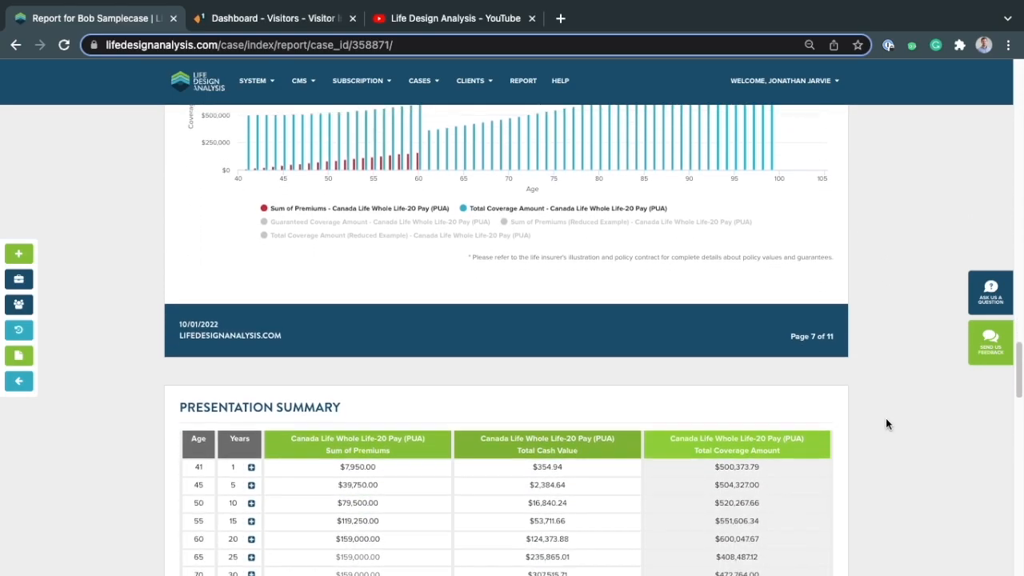
{"action": "scroll", "coordinate": [888, 419], "scroll_direction": "down", "scroll_amount": 5}
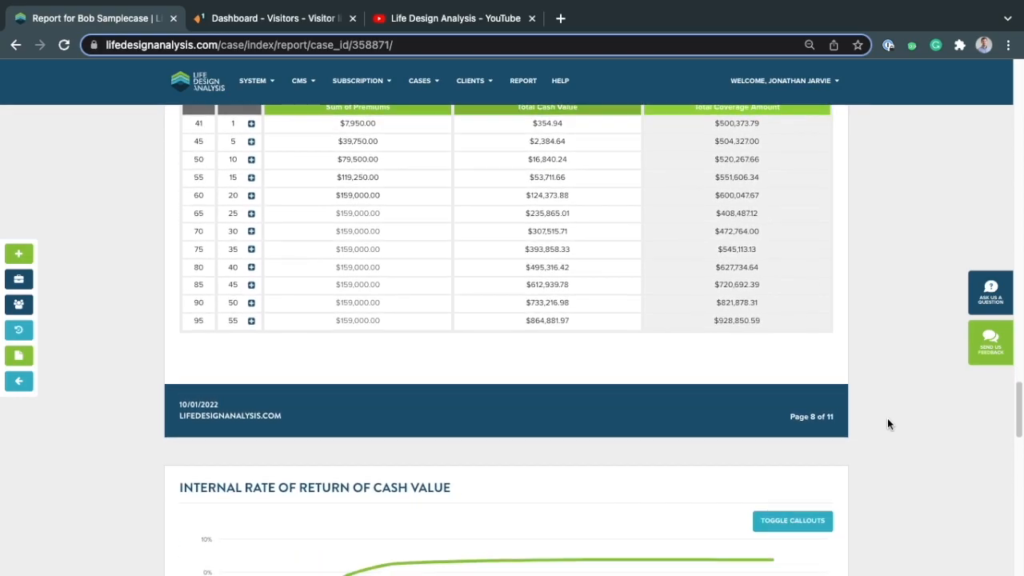
{"action": "scroll", "coordinate": [888, 420], "scroll_direction": "down", "scroll_amount": 8}
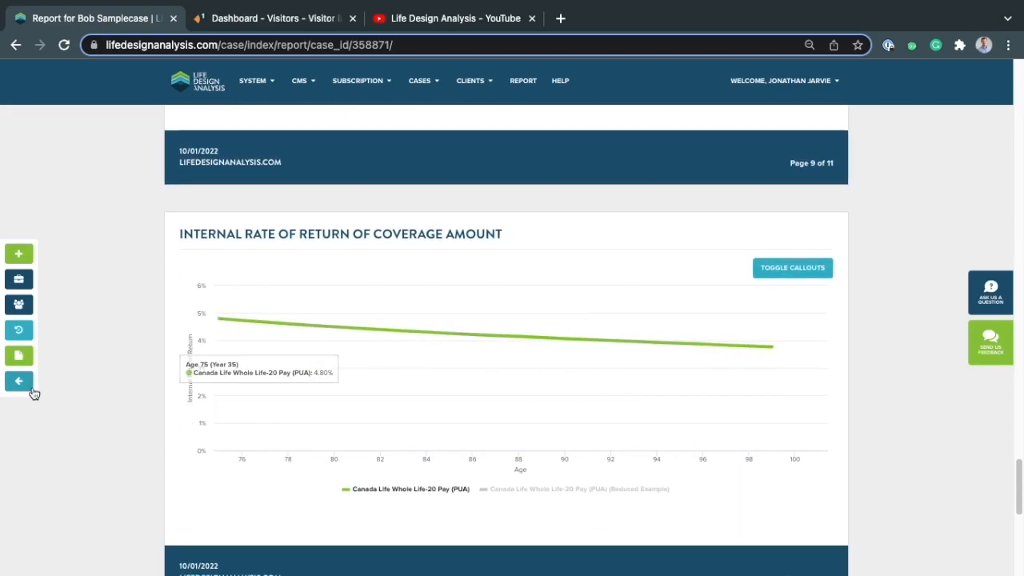
{"action": "left_click", "coordinate": [26, 384]}
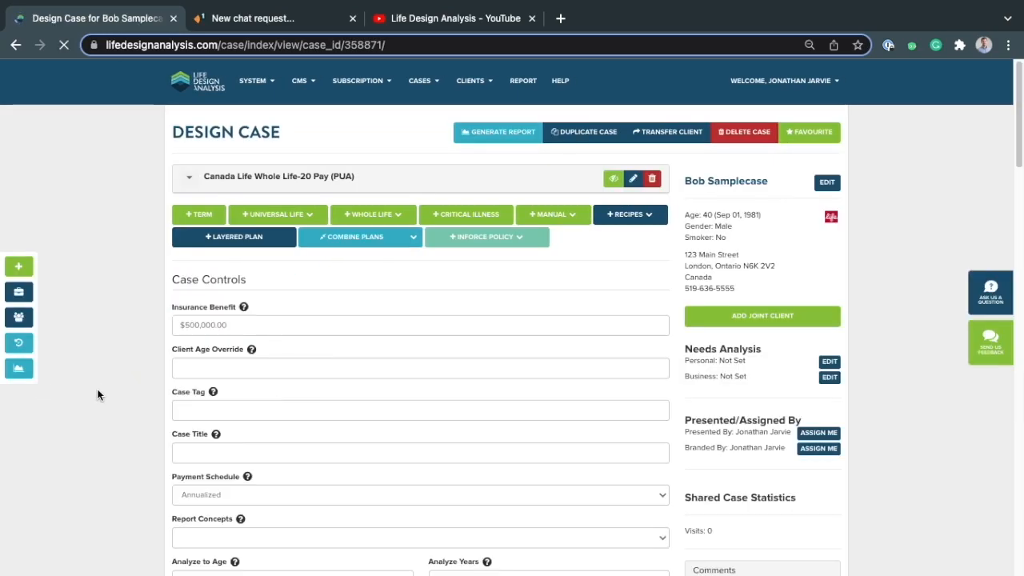
Look through the design case's estate transfer assumptions, report components, and available report concepts without choosing a concept.
{"action": "scroll", "coordinate": [102, 409], "scroll_direction": "down", "scroll_amount": 9}
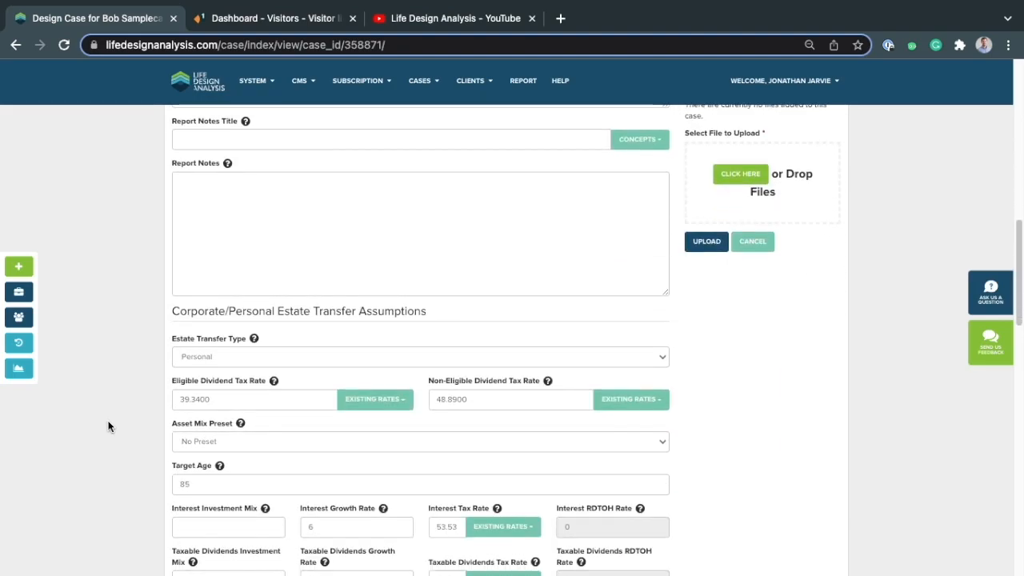
{"action": "scroll", "coordinate": [110, 422], "scroll_direction": "down", "scroll_amount": 10}
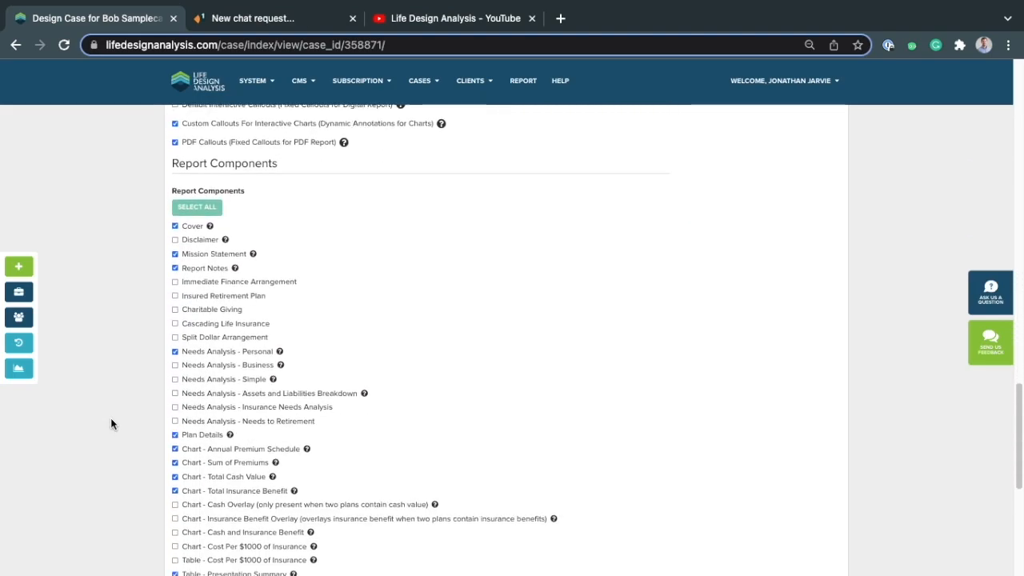
{"action": "scroll", "coordinate": [112, 424], "scroll_direction": "down", "scroll_amount": 8}
{"action": "scroll", "coordinate": [111, 418], "scroll_direction": "up", "scroll_amount": 15}
{"action": "scroll", "coordinate": [112, 416], "scroll_direction": "up", "scroll_amount": 15}
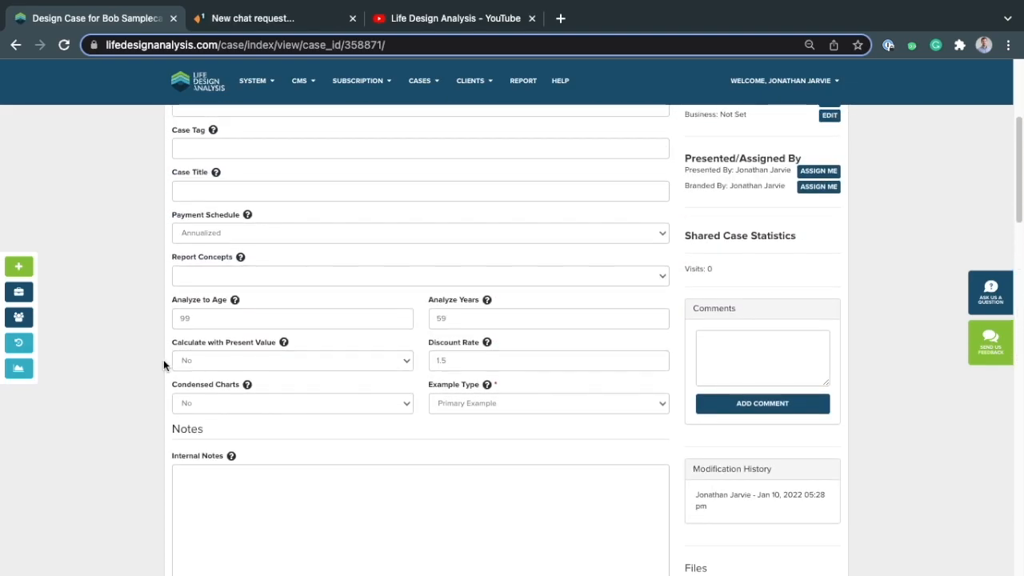
{"action": "left_click", "coordinate": [235, 275]}
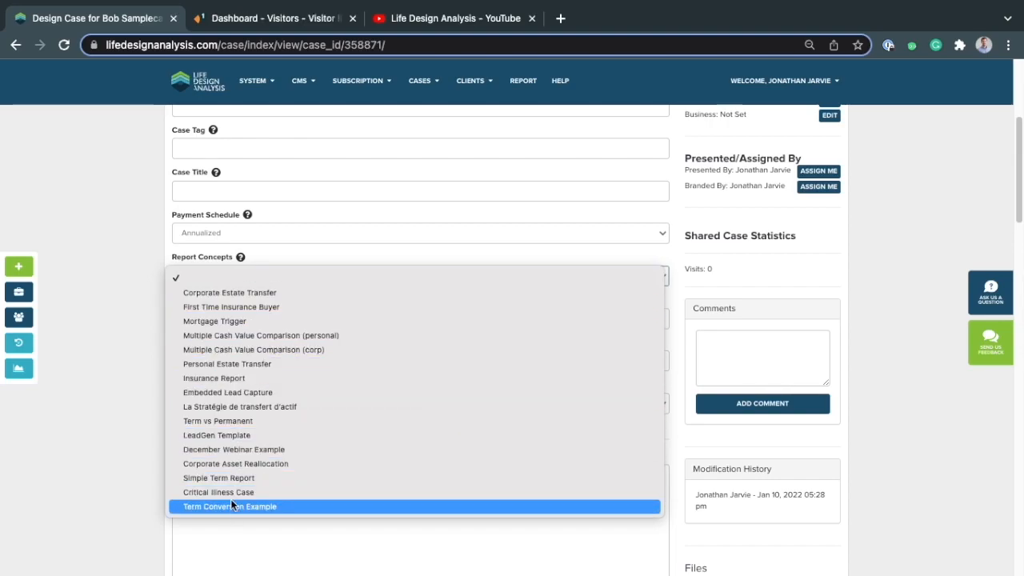
{"action": "left_click", "coordinate": [122, 299]}
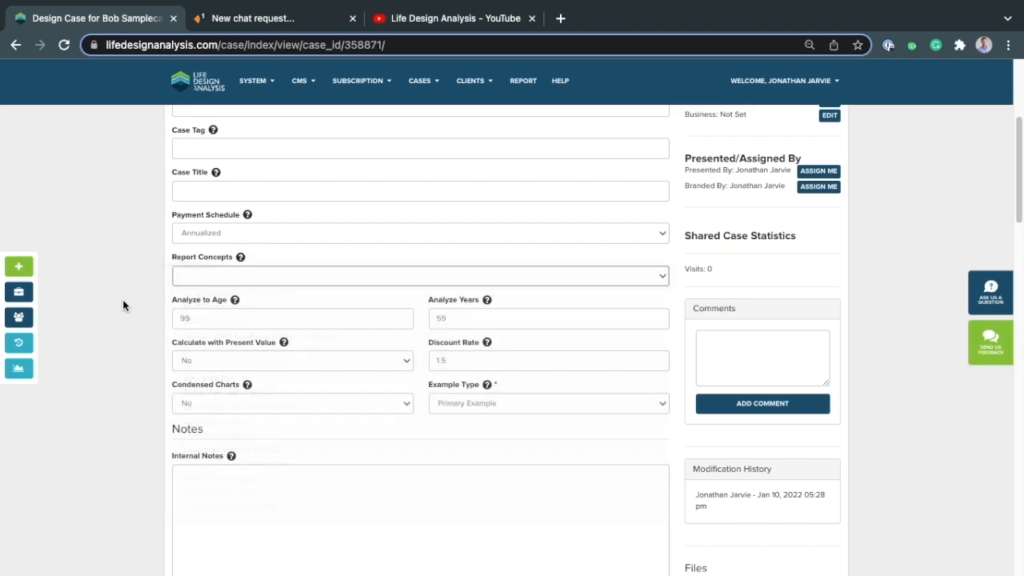
Open the support chat for asking the LDA Support Team a question.
{"action": "scroll", "coordinate": [122, 301], "scroll_direction": "up", "scroll_amount": 3}
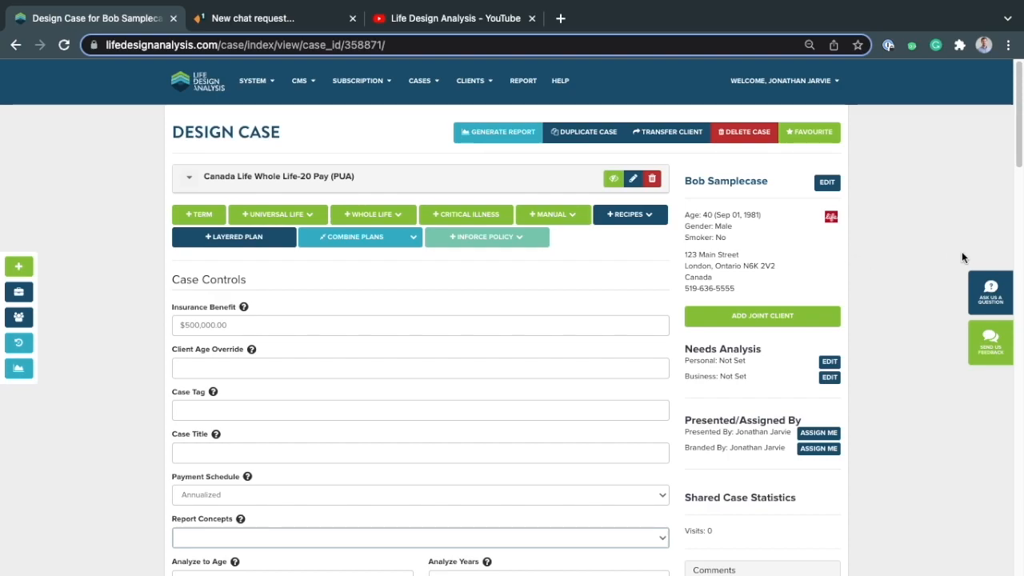
{"action": "left_click", "coordinate": [980, 296]}
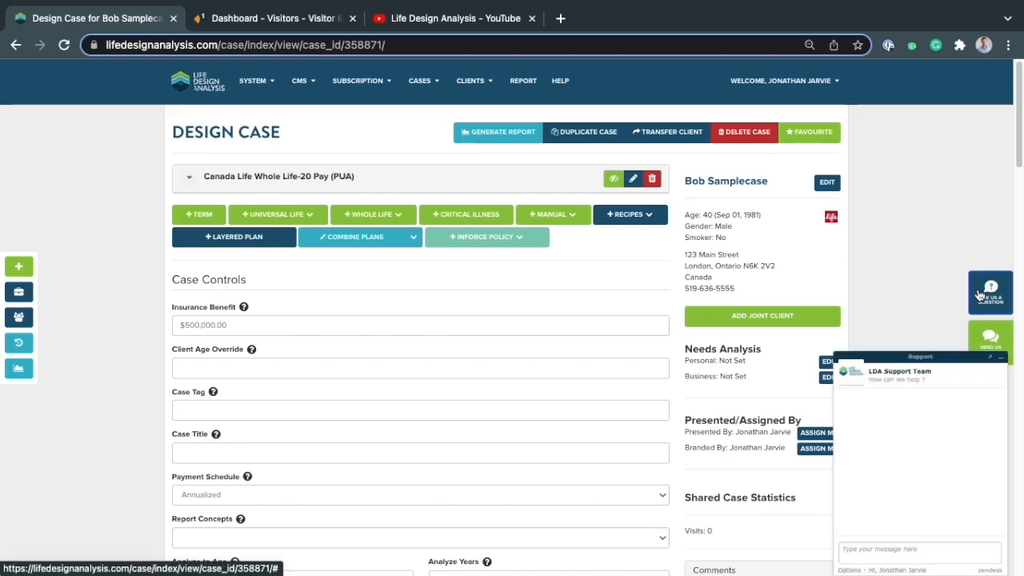